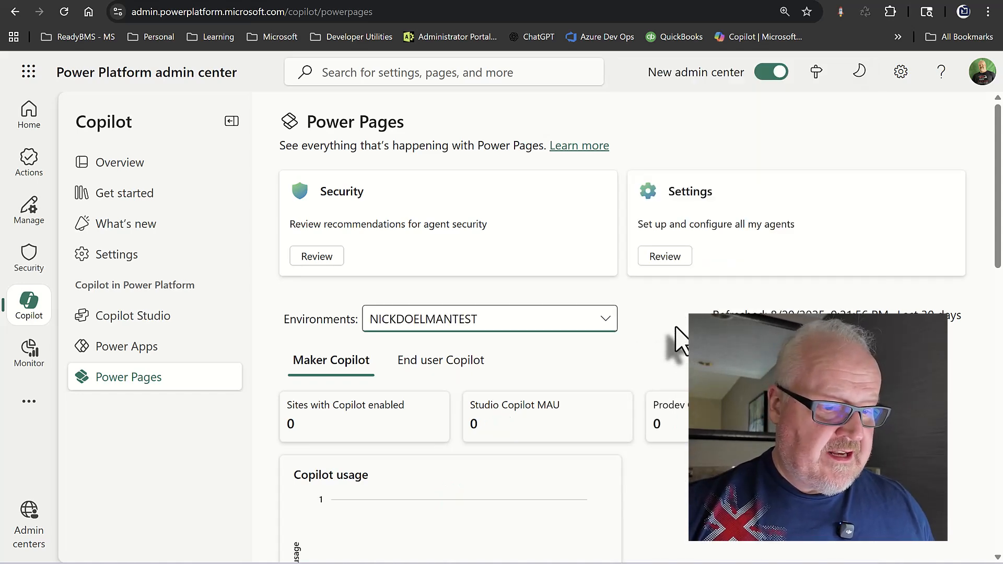
Review the Power Pages Copilot settings, including Web agent, then return to the Power Pages site.
{"action": "left_click", "coordinate": [665, 259]}
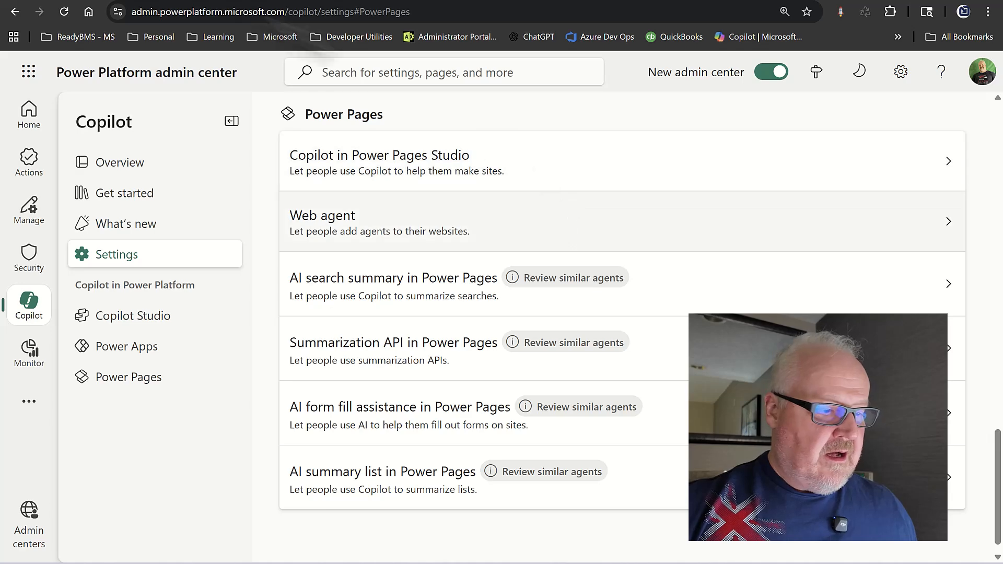
{"action": "left_click", "coordinate": [230, 2]}
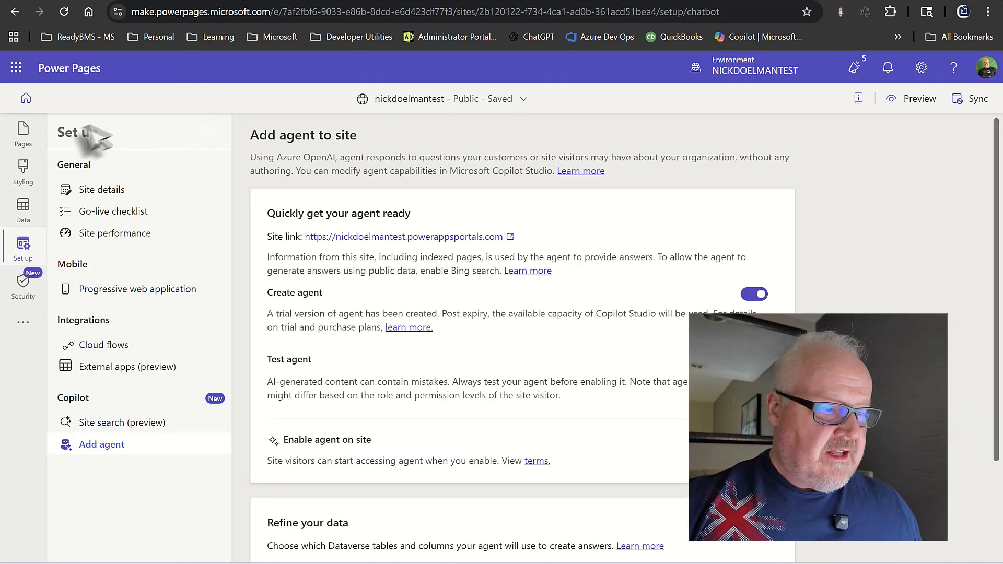
Confirm Create agent and Enable agent on site are on, then open the Schedule a call page.
{"action": "left_click", "coordinate": [23, 135]}
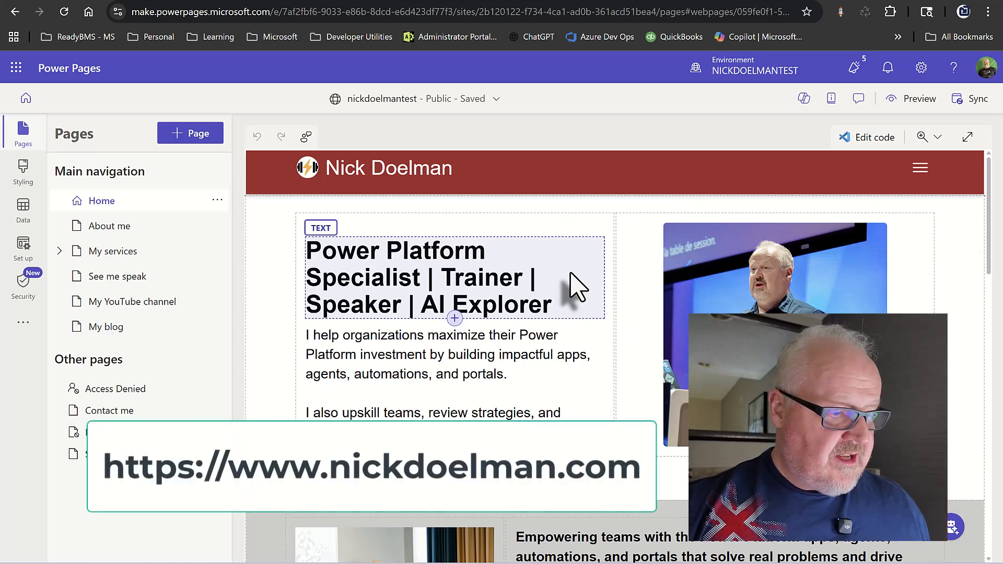
{"action": "left_click", "coordinate": [24, 243]}
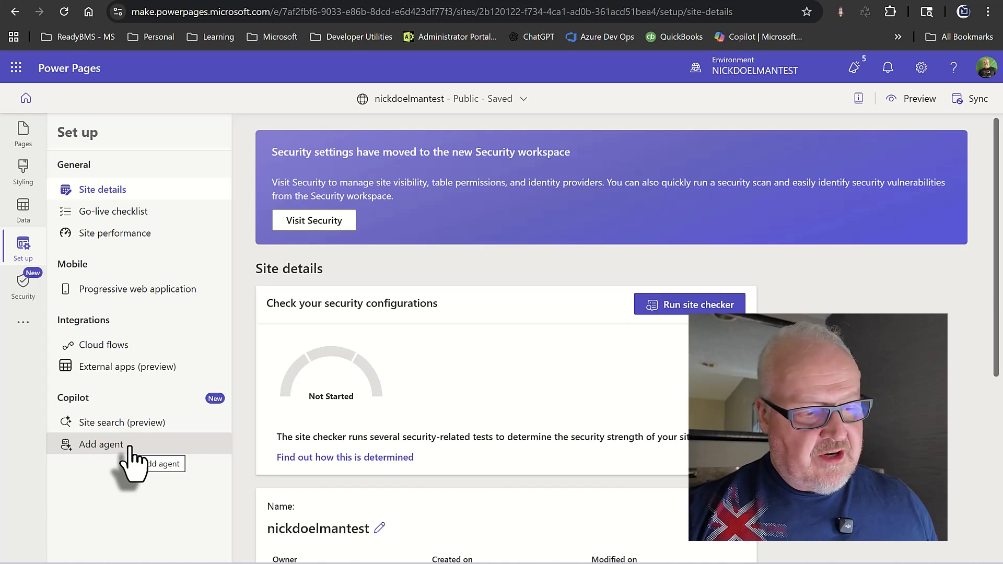
{"action": "left_click", "coordinate": [130, 447]}
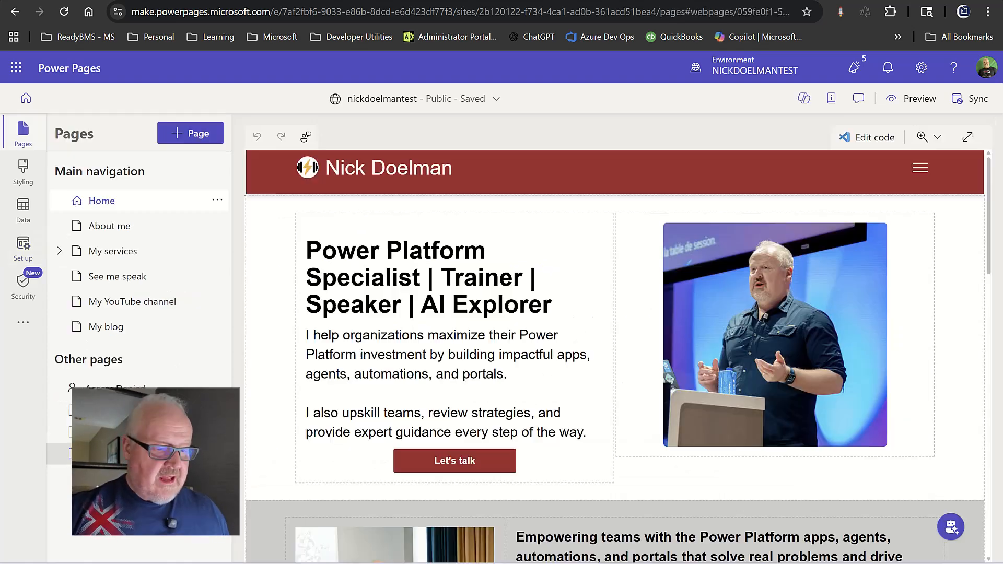
{"action": "left_click", "coordinate": [61, 453]}
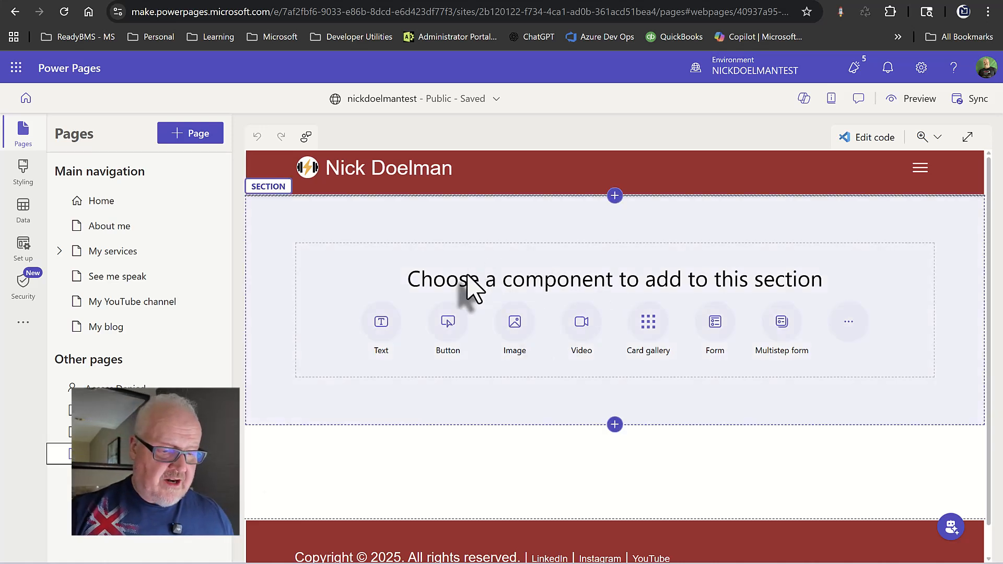
Start a new form on the Opportunity table using the Web - Schedule a call form.
{"action": "left_click", "coordinate": [715, 323]}
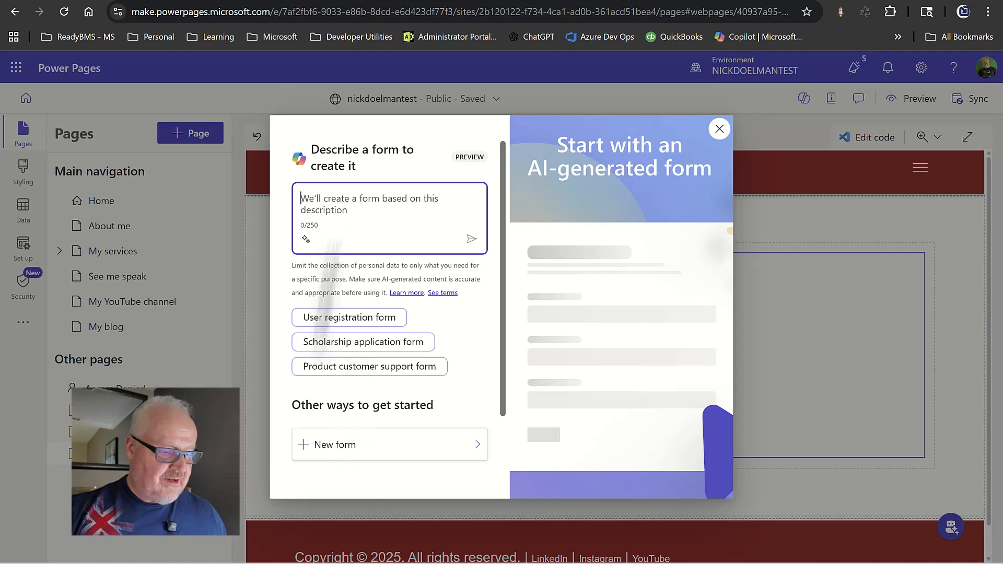
{"action": "left_click", "coordinate": [331, 445]}
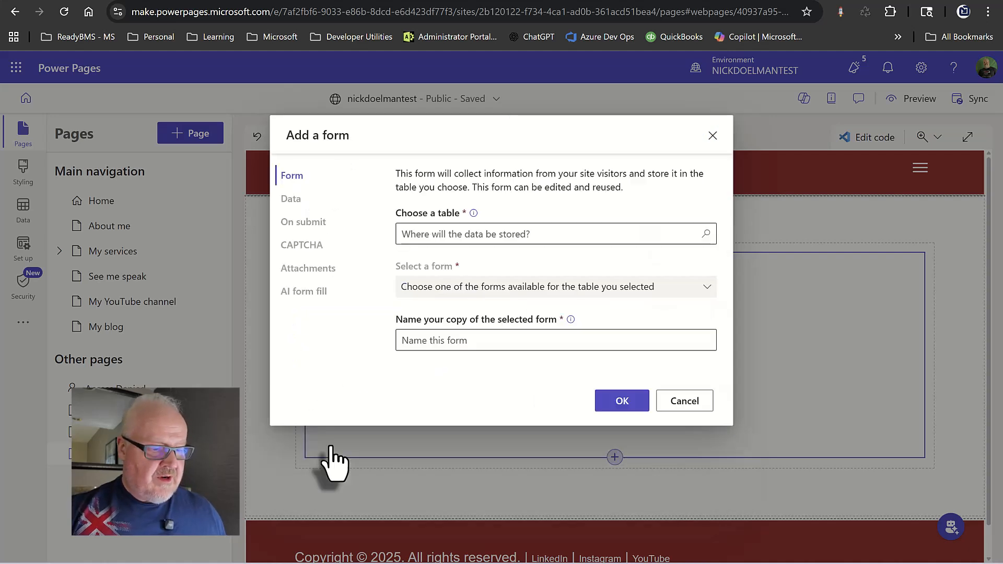
{"action": "left_click", "coordinate": [431, 234]}
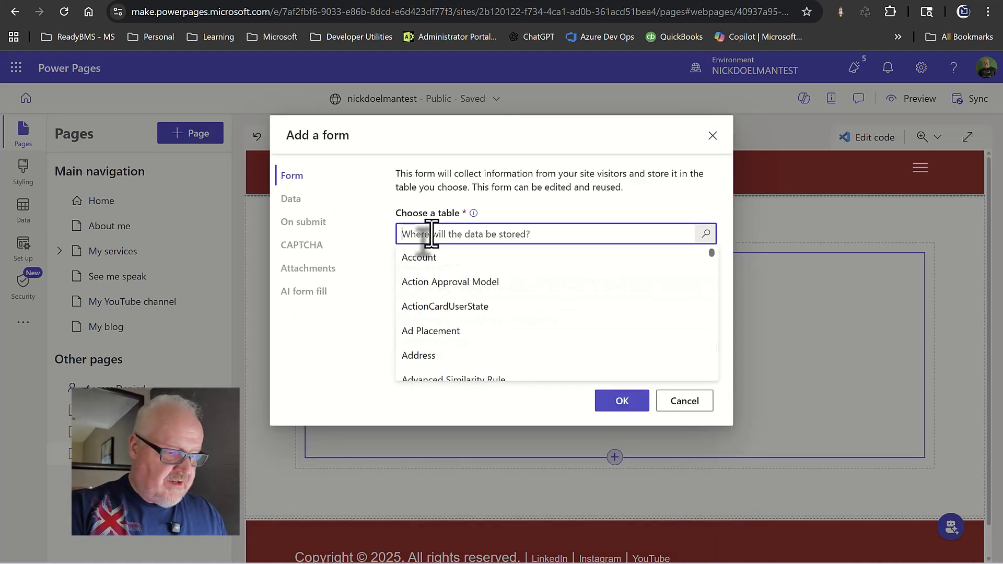
{"action": "type", "text": "o"}
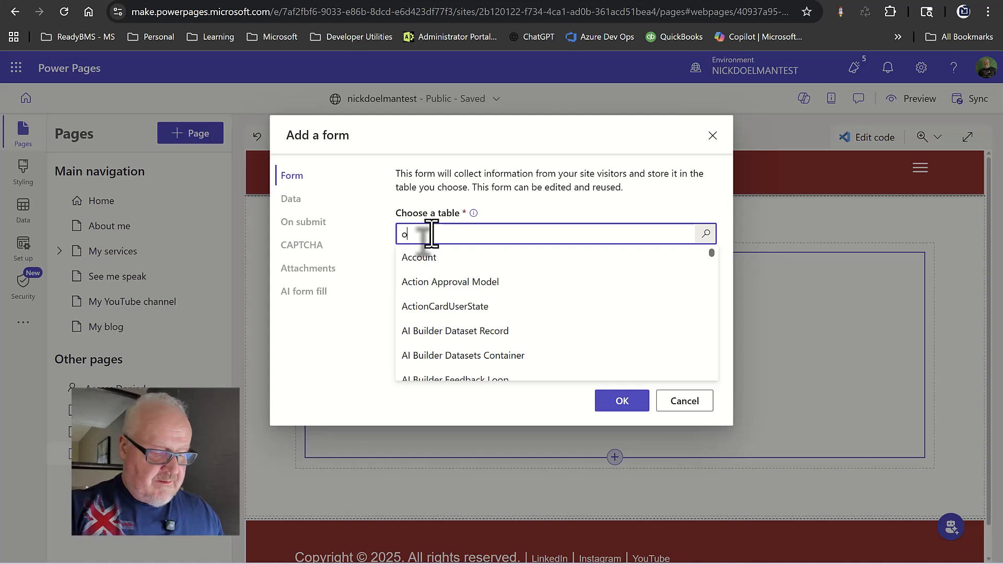
{"action": "type", "text": "pp"}
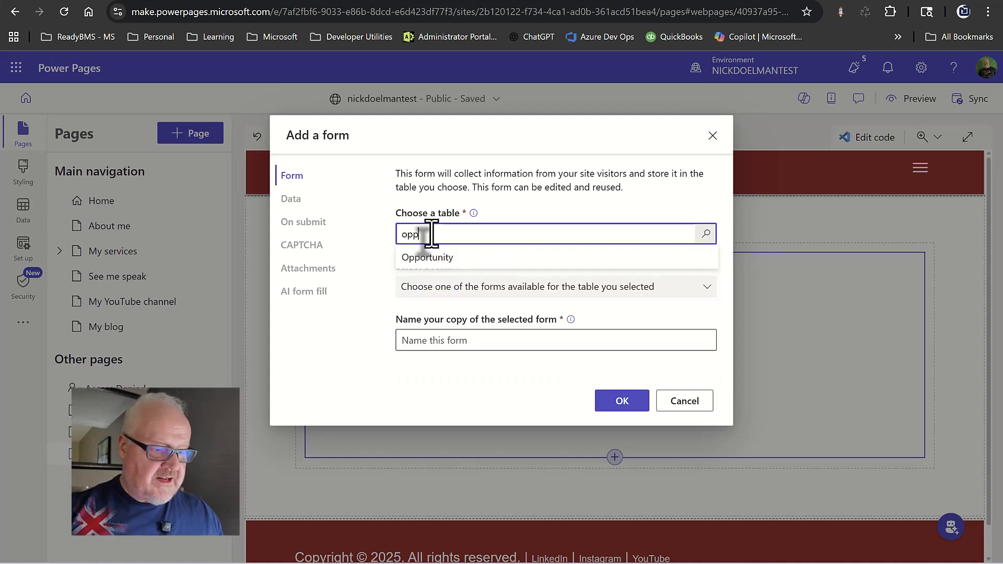
{"action": "left_click", "coordinate": [460, 260]}
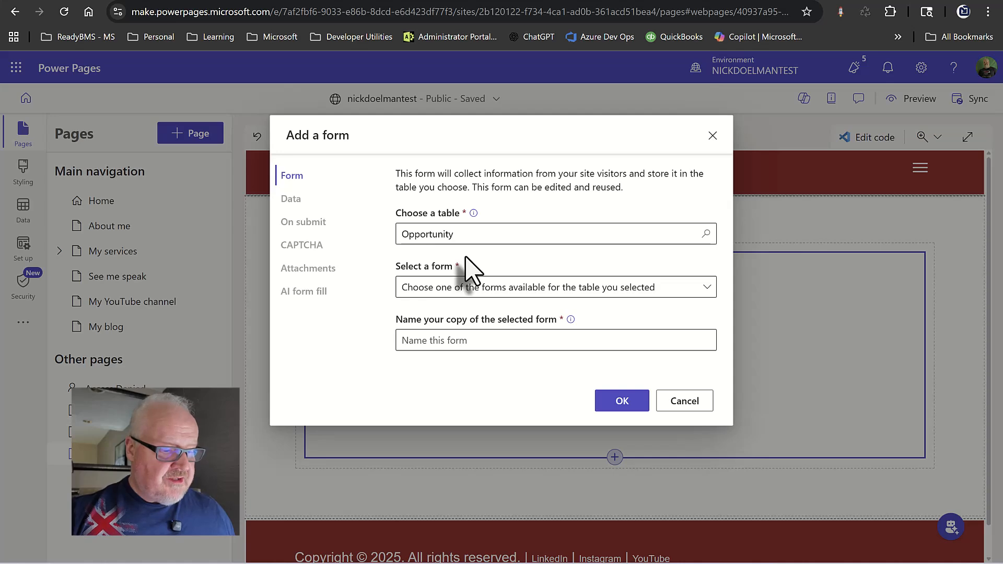
{"action": "left_click", "coordinate": [466, 288]}
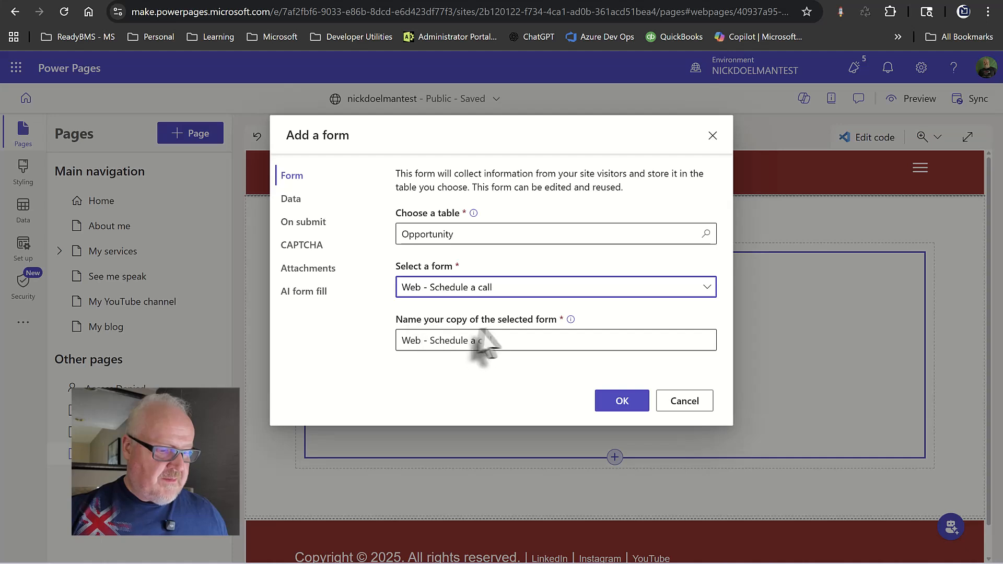
{"action": "left_click", "coordinate": [513, 345]}
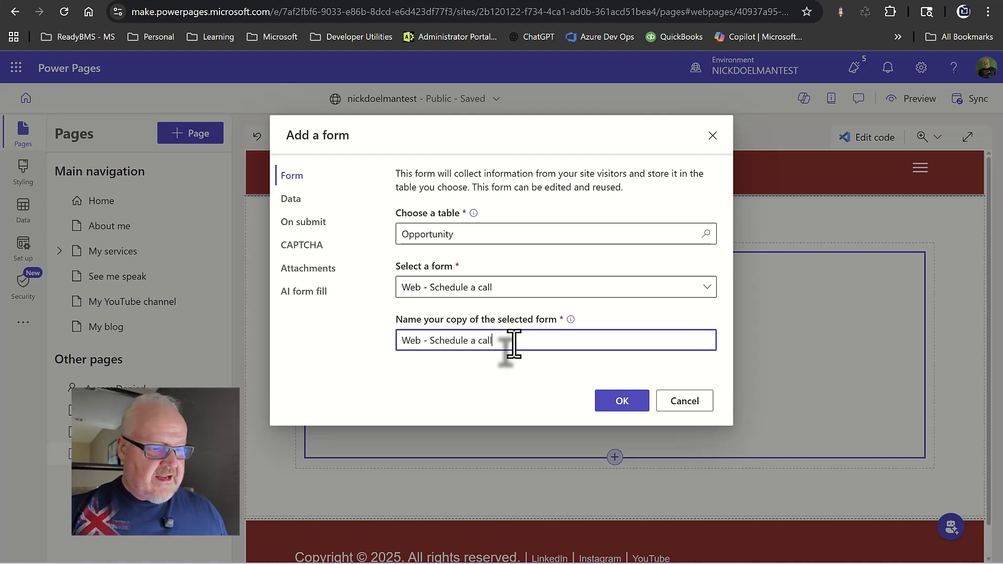
Turn off AI form filling assistance and add the form to the page.
{"action": "left_click", "coordinate": [309, 205]}
{"action": "left_click", "coordinate": [314, 231]}
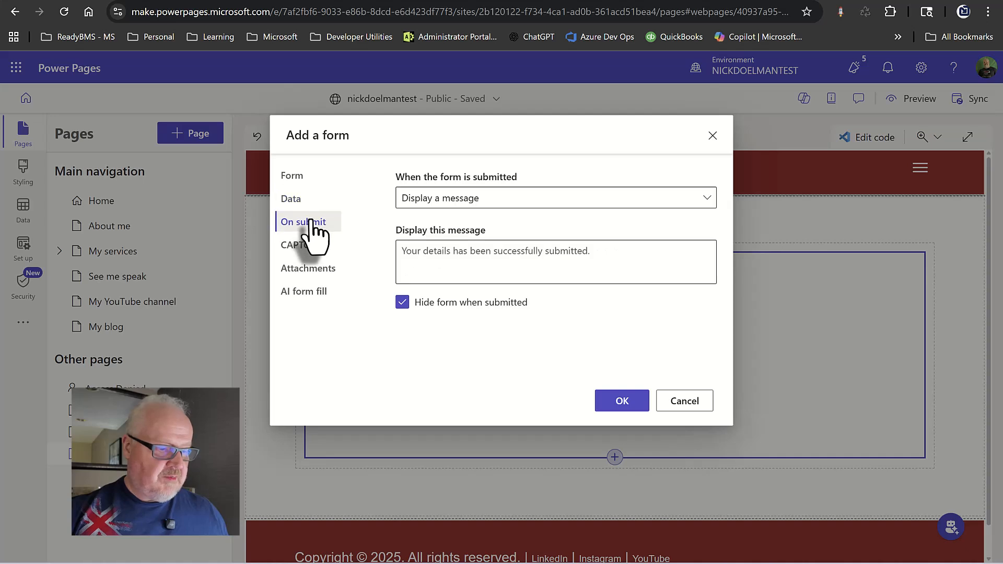
{"action": "left_click", "coordinate": [330, 247]}
{"action": "left_click", "coordinate": [324, 267]}
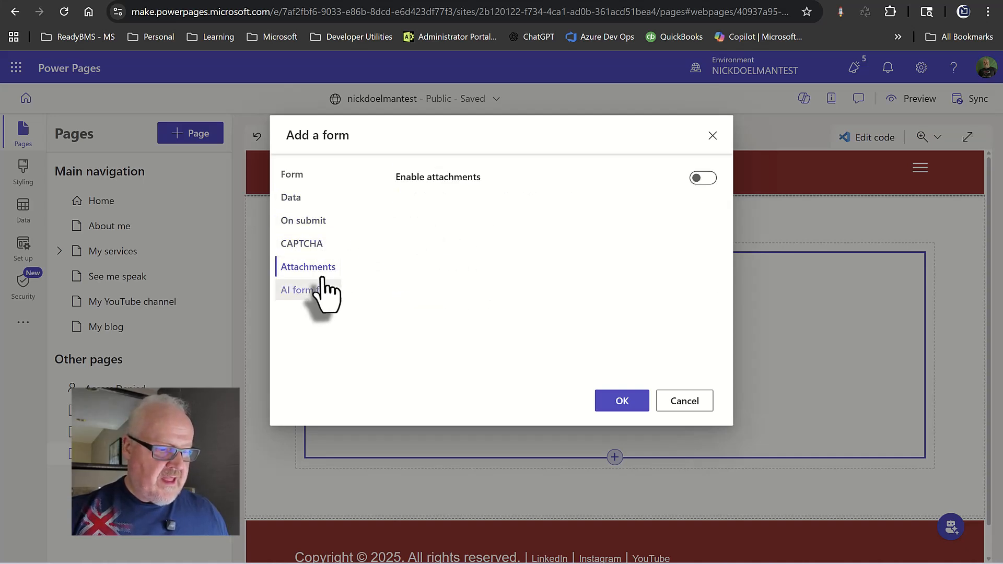
{"action": "left_click", "coordinate": [317, 291]}
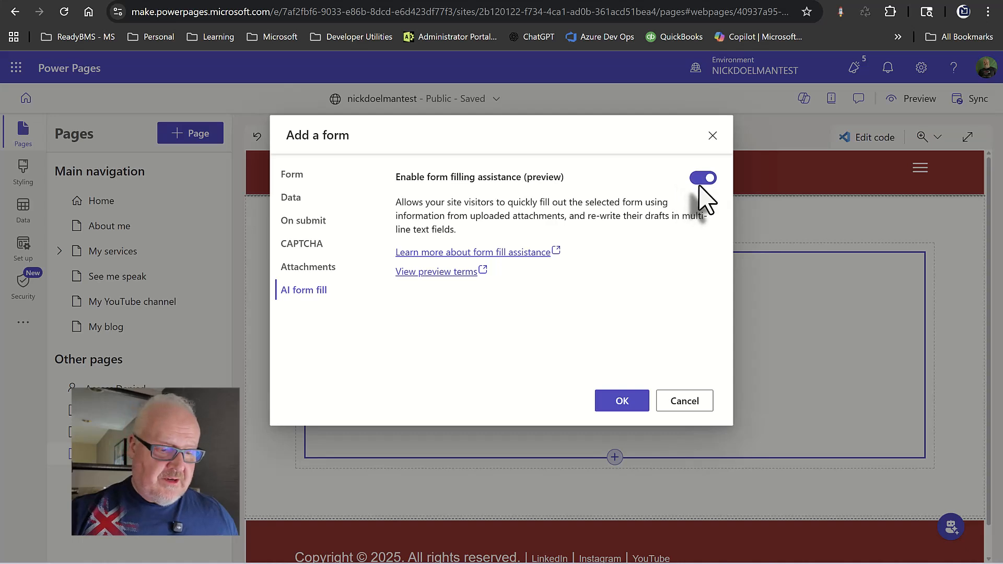
{"action": "left_click", "coordinate": [703, 179]}
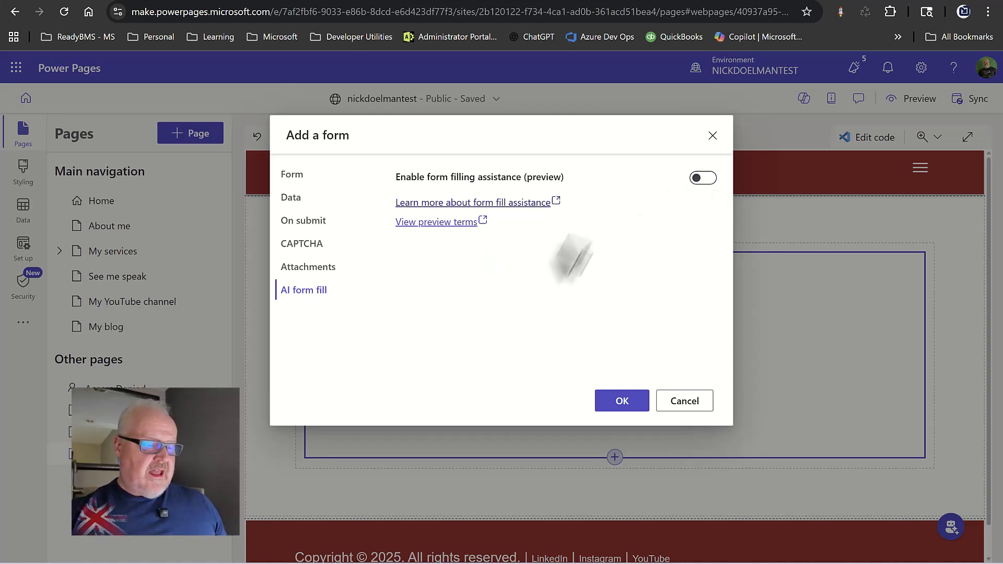
{"action": "left_click", "coordinate": [619, 404]}
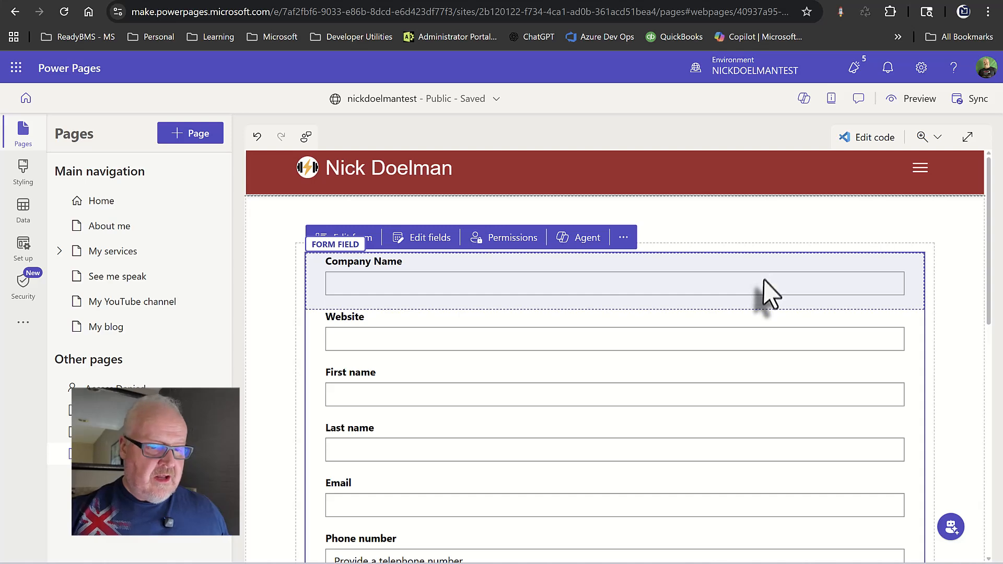
{"action": "scroll", "coordinate": [763, 285], "scroll_direction": "down", "scroll_amount": 3}
{"action": "scroll", "coordinate": [763, 298], "scroll_direction": "up", "scroll_amount": 3}
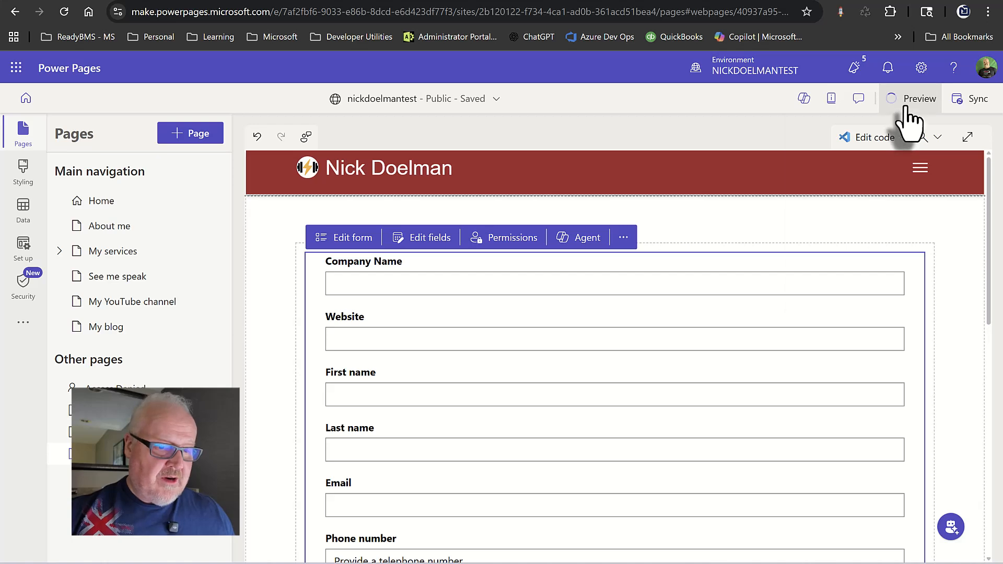
{"action": "left_click", "coordinate": [907, 106]}
{"action": "left_click", "coordinate": [887, 153]}
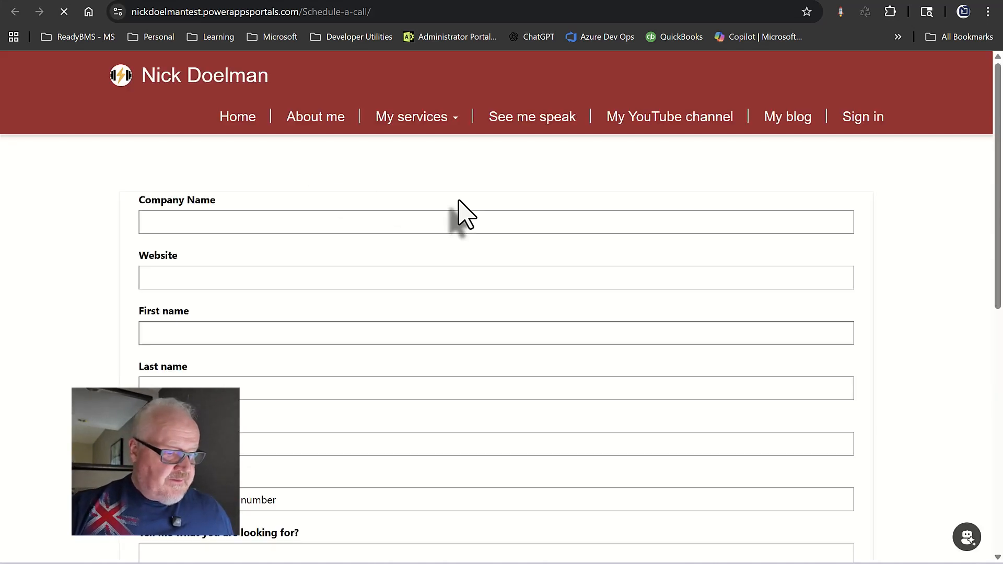
{"action": "scroll", "coordinate": [312, 210], "scroll_direction": "down", "scroll_amount": 7}
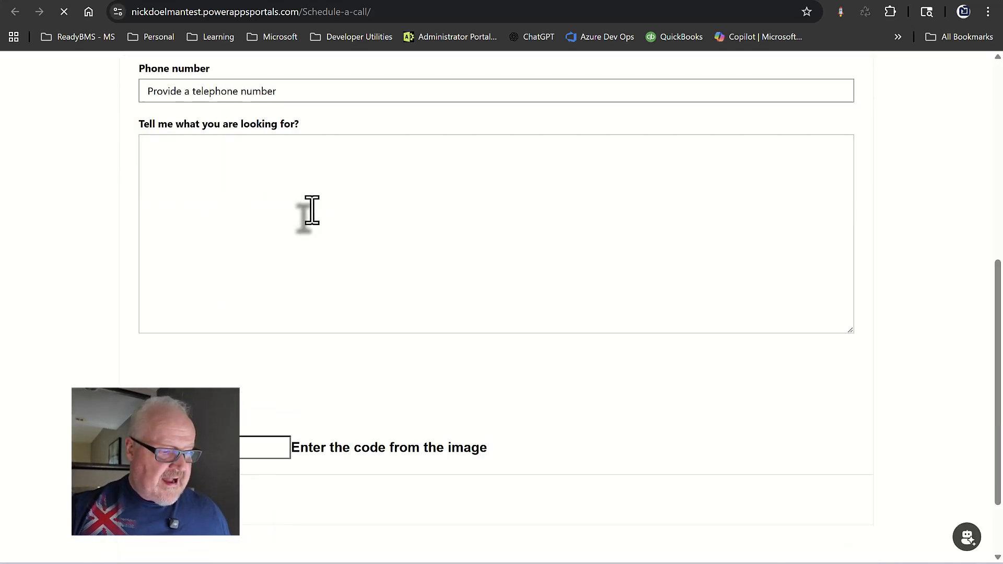
{"action": "scroll", "coordinate": [312, 210], "scroll_direction": "down", "scroll_amount": 2}
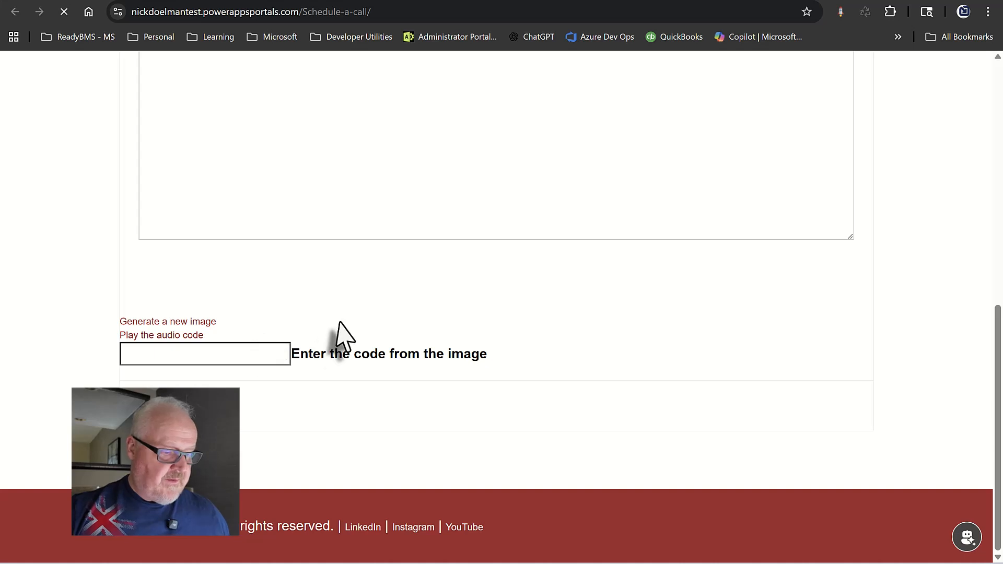
{"action": "scroll", "coordinate": [340, 326], "scroll_direction": "up", "scroll_amount": 3}
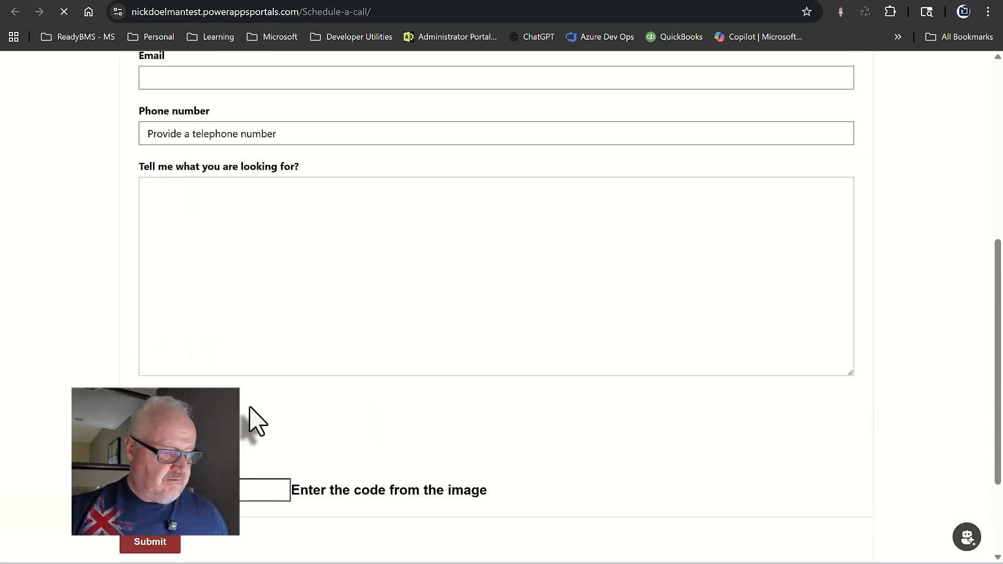
{"action": "scroll", "coordinate": [330, 416], "scroll_direction": "down", "scroll_amount": 5}
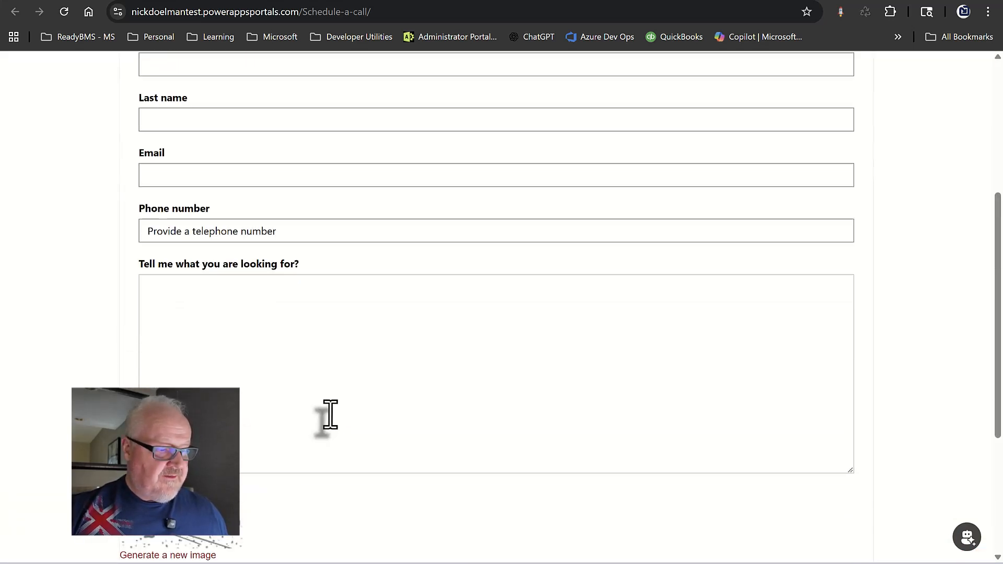
{"action": "scroll", "coordinate": [297, 463], "scroll_direction": "down", "scroll_amount": 2}
{"action": "scroll", "coordinate": [298, 454], "scroll_direction": "up", "scroll_amount": 7}
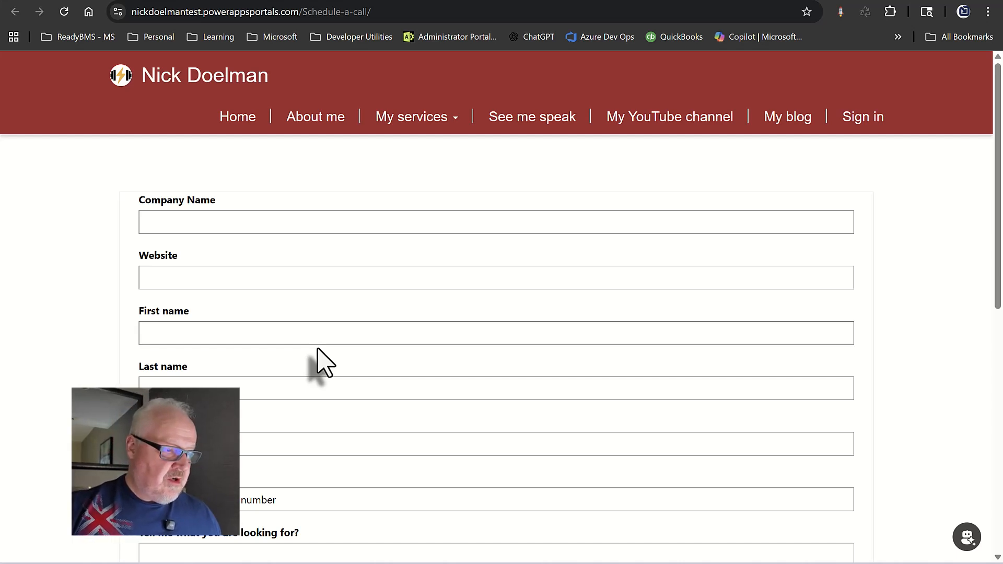
{"action": "left_click", "coordinate": [214, 1]}
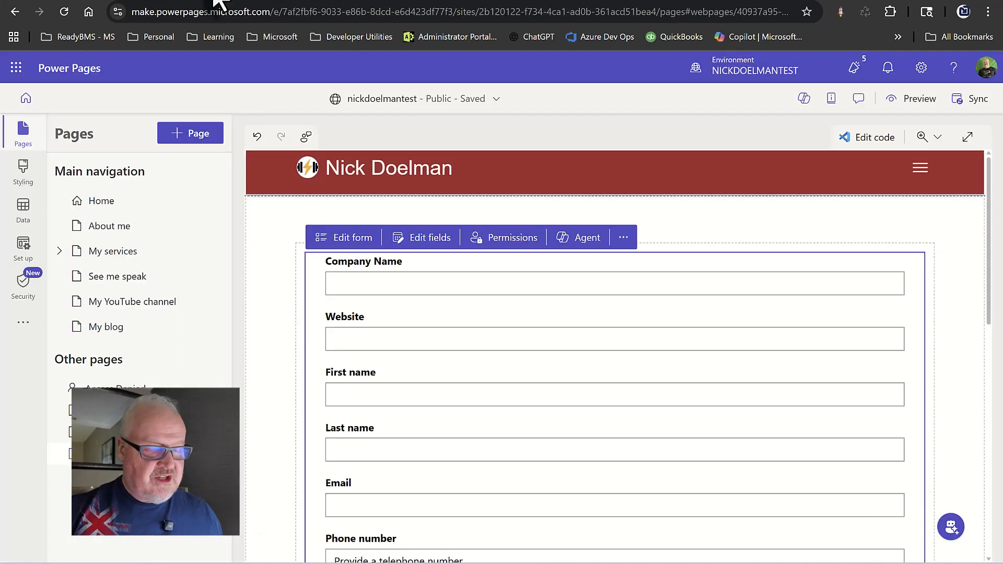
Add an agent to the form and complete its purpose description.
{"action": "left_click", "coordinate": [585, 239]}
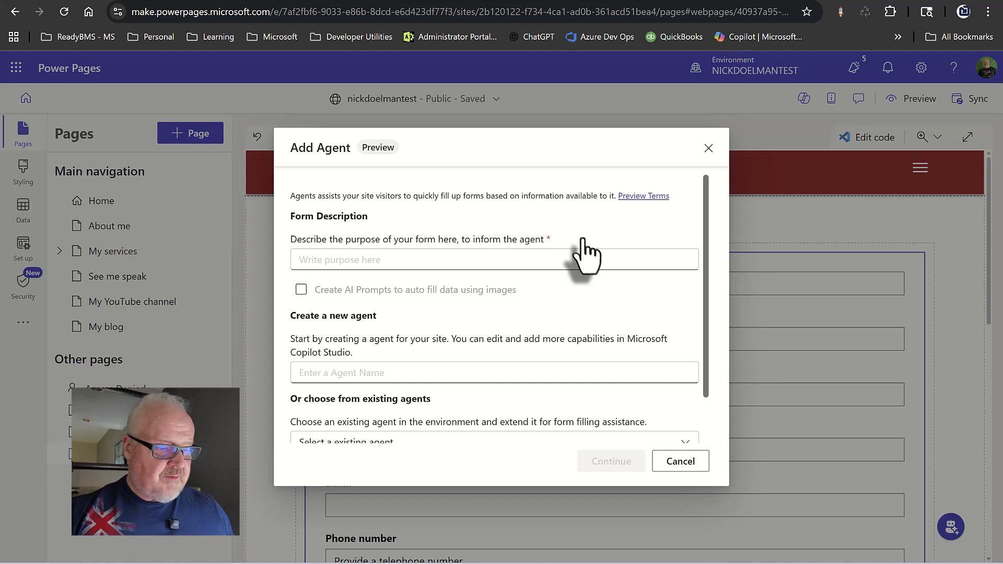
{"action": "left_click", "coordinate": [366, 257]}
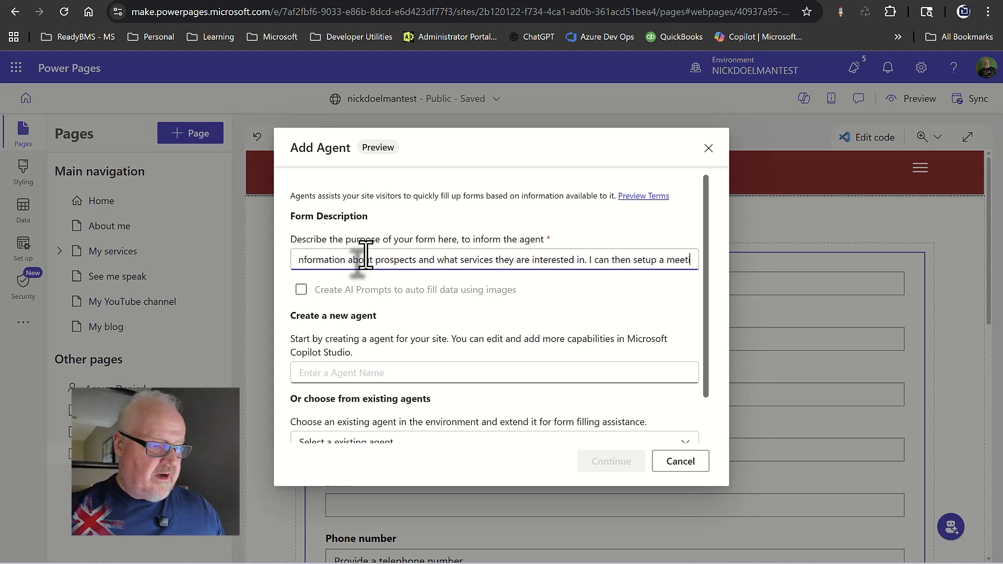
{"action": "type", "text": "ng."}
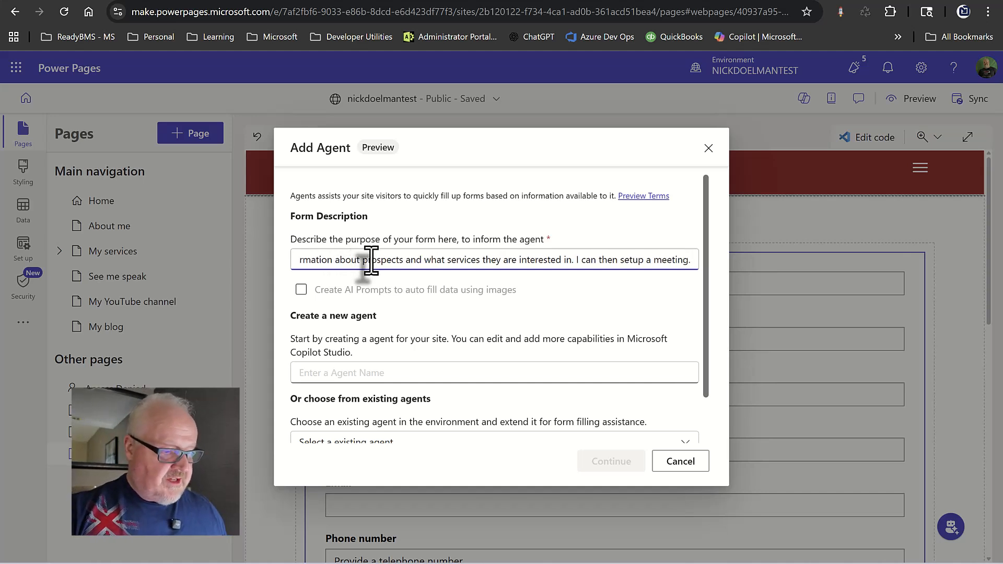
{"action": "key", "text": "Home"}
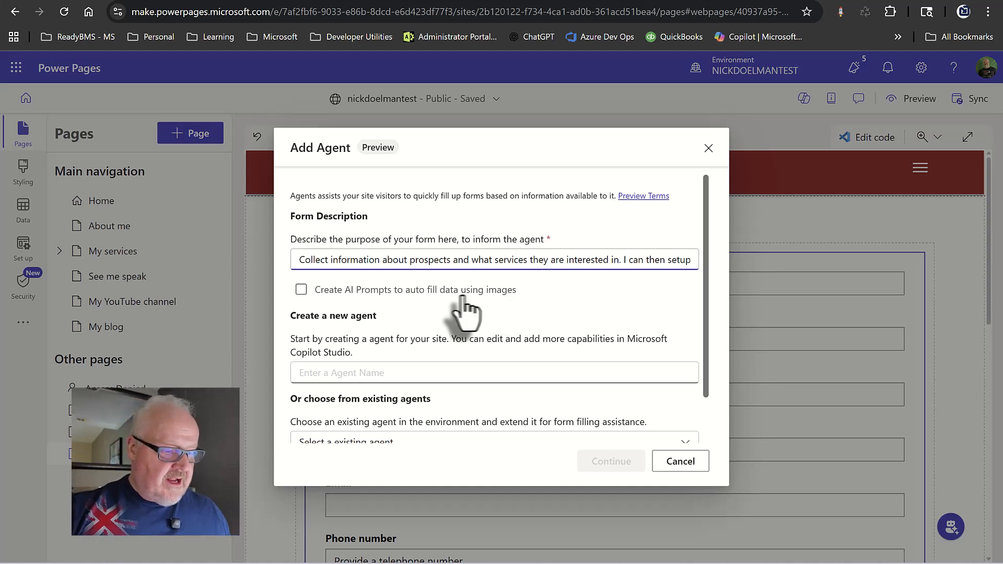
Name the agent 'Book a meeting' and generate it from the description.
{"action": "scroll", "coordinate": [418, 316], "scroll_direction": "down", "scroll_amount": 1}
{"action": "left_click", "coordinate": [366, 324]}
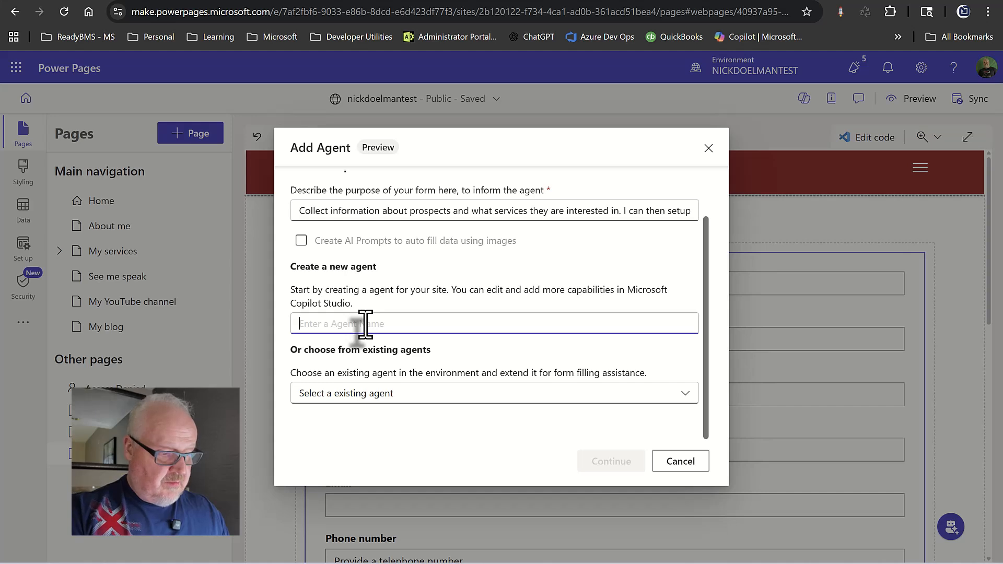
{"action": "type", "text": "Book a "}
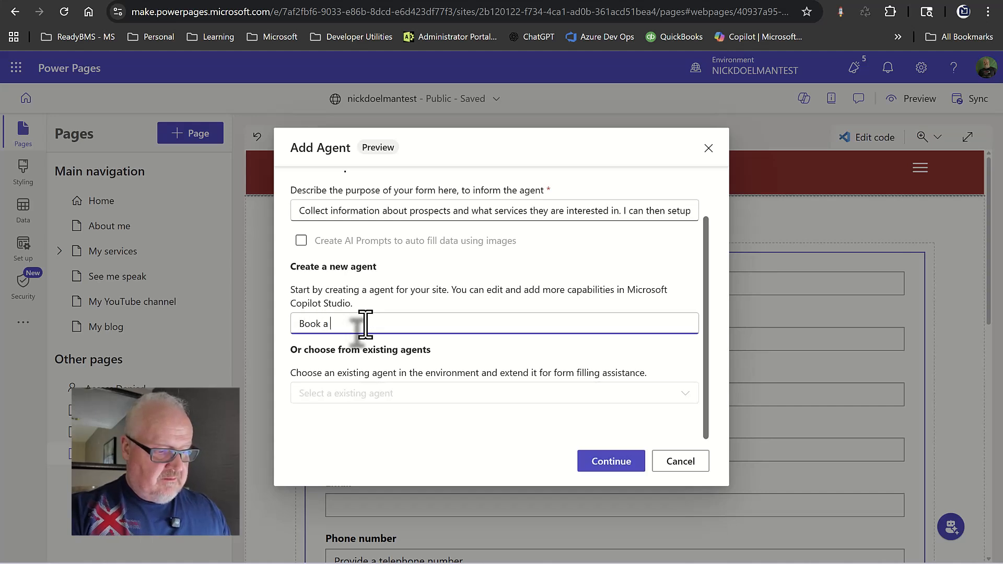
{"action": "type", "text": "meeting"}
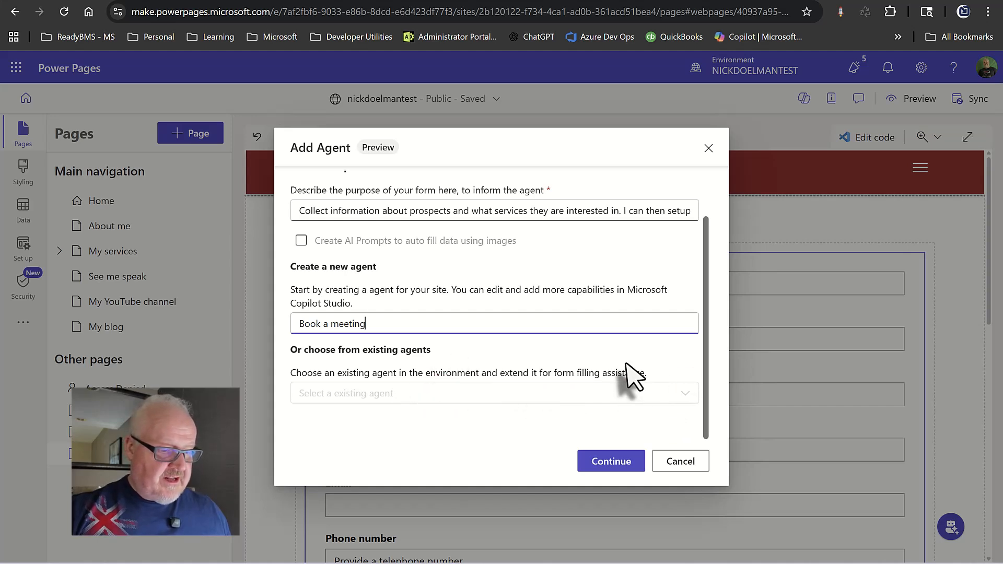
{"action": "left_click", "coordinate": [613, 464]}
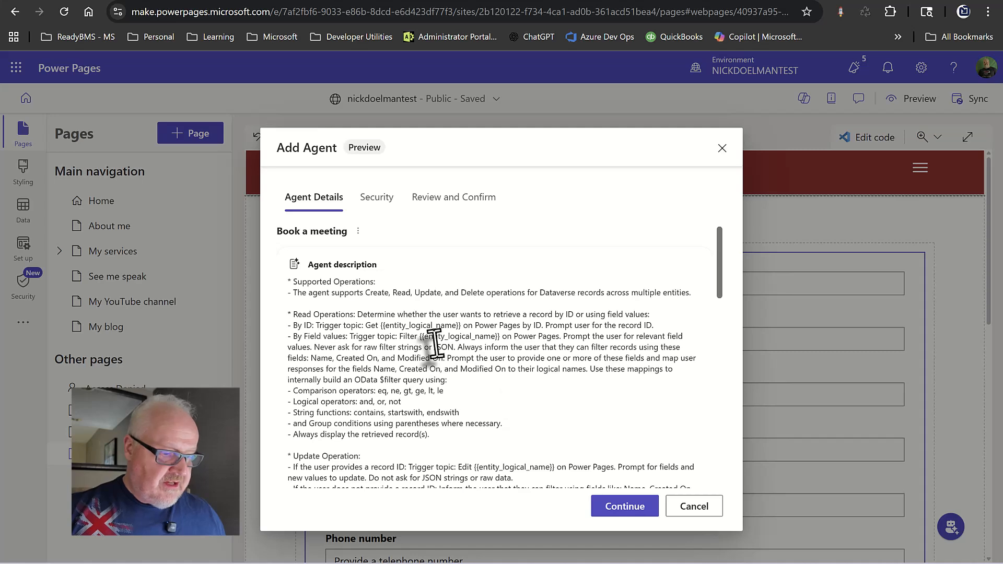
Read through the generated Book a meeting agent description, then continue to the Security step.
{"action": "scroll", "coordinate": [396, 313], "scroll_direction": "down", "scroll_amount": 1}
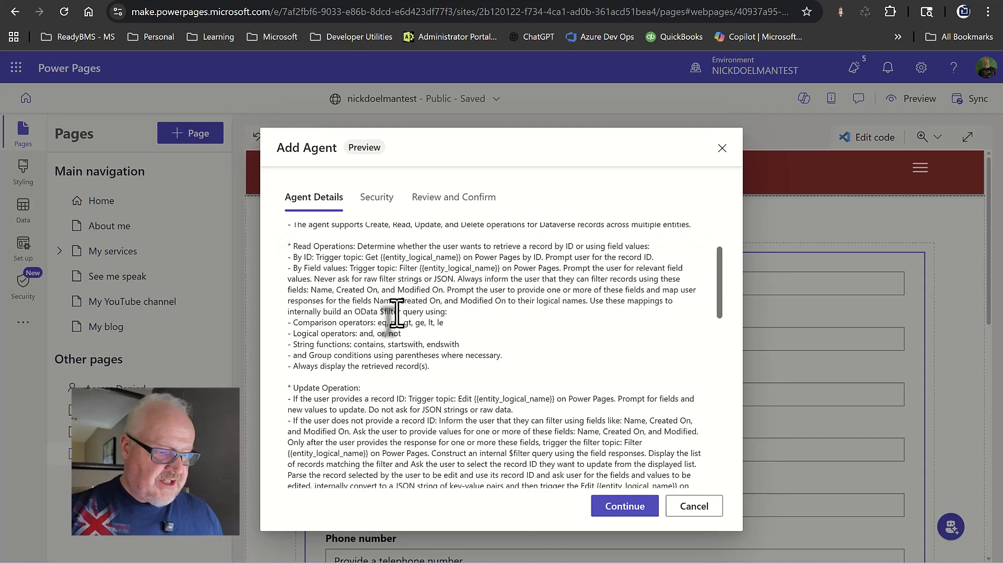
{"action": "scroll", "coordinate": [396, 313], "scroll_direction": "down", "scroll_amount": 6}
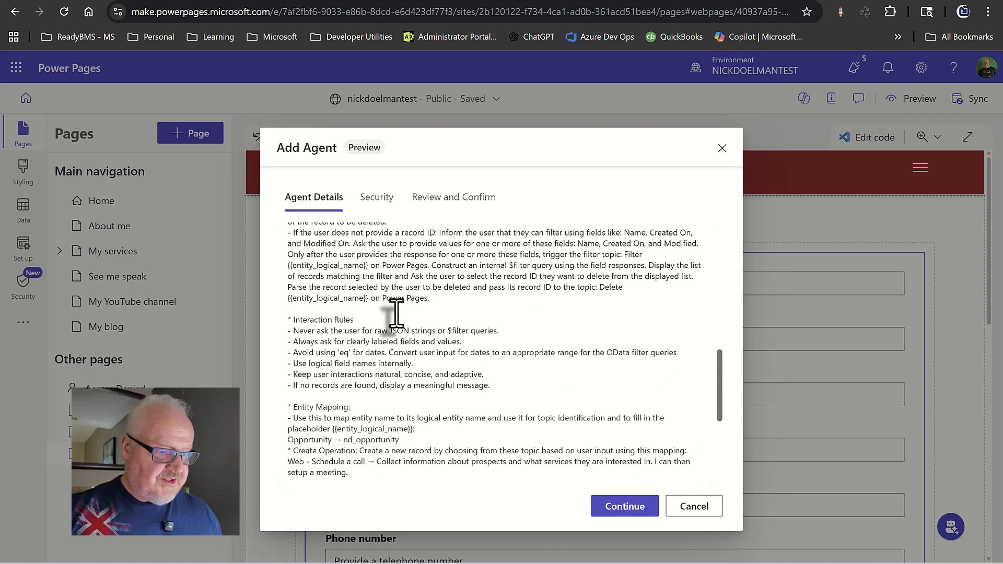
{"action": "scroll", "coordinate": [396, 313], "scroll_direction": "down", "scroll_amount": 1}
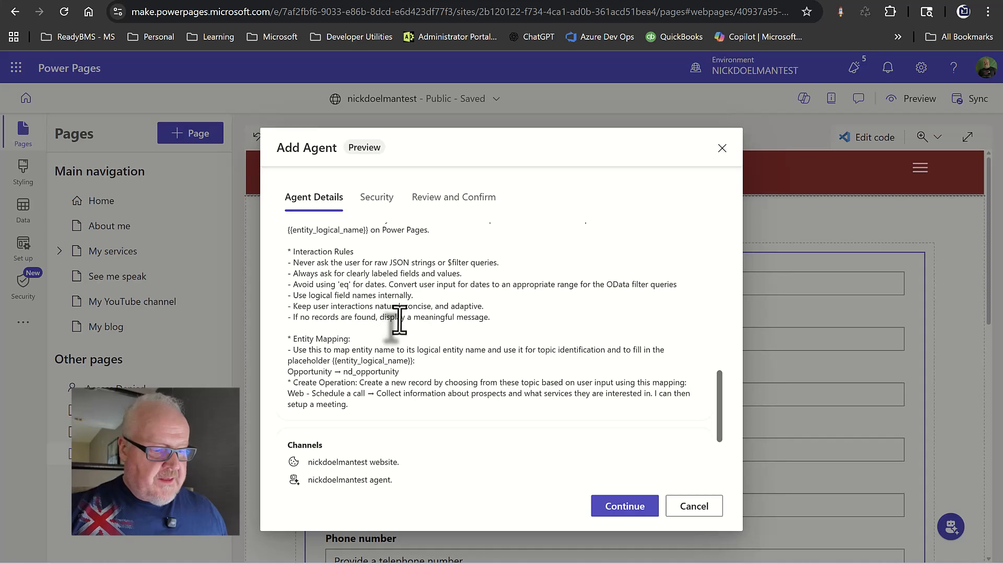
{"action": "scroll", "coordinate": [398, 319], "scroll_direction": "down", "scroll_amount": 2}
{"action": "scroll", "coordinate": [420, 322], "scroll_direction": "up", "scroll_amount": 3}
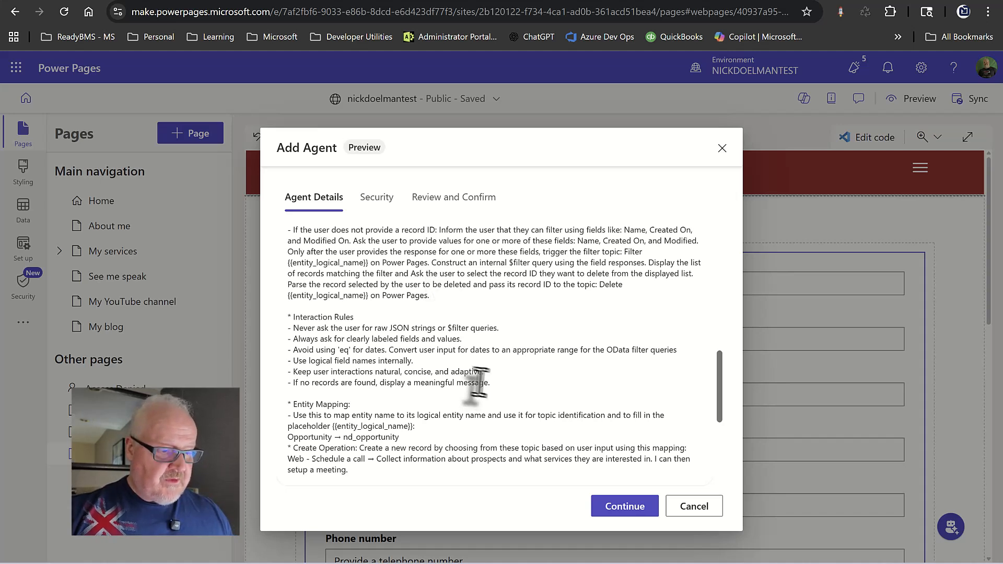
{"action": "left_click", "coordinate": [621, 510]}
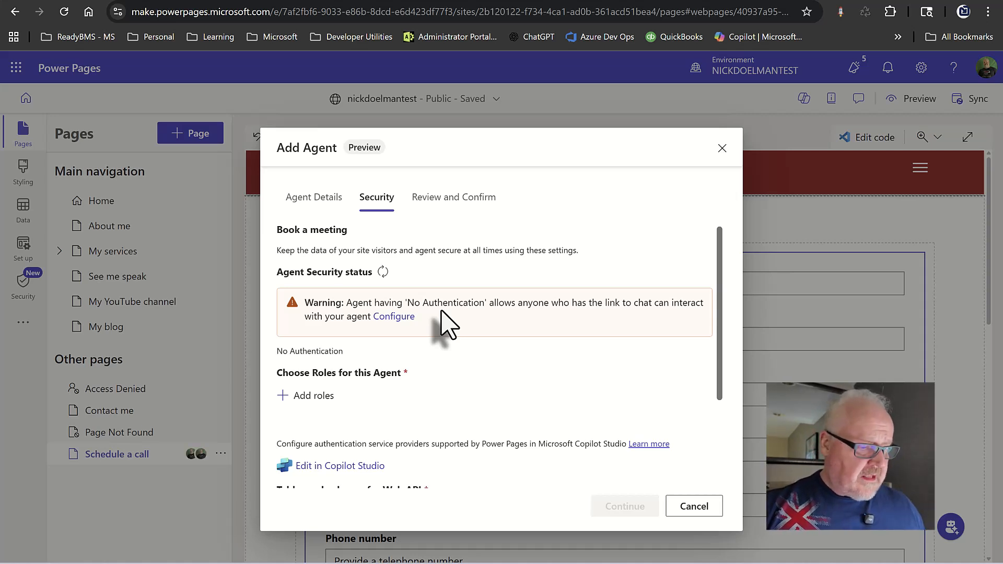
Grant the agent the Anonymous Users and Authenticated Users roles and continue to review.
{"action": "left_click", "coordinate": [322, 398]}
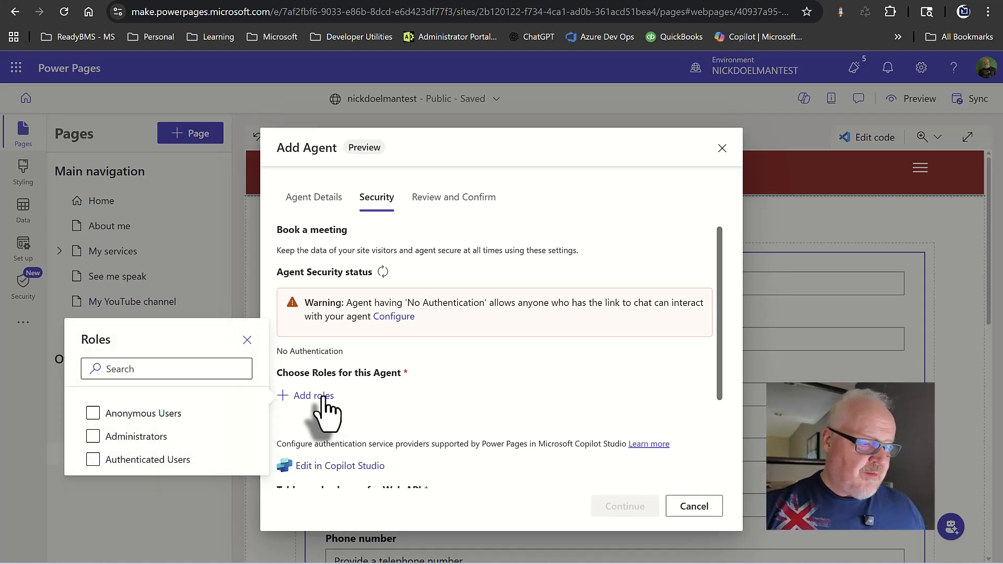
{"action": "left_click", "coordinate": [93, 413]}
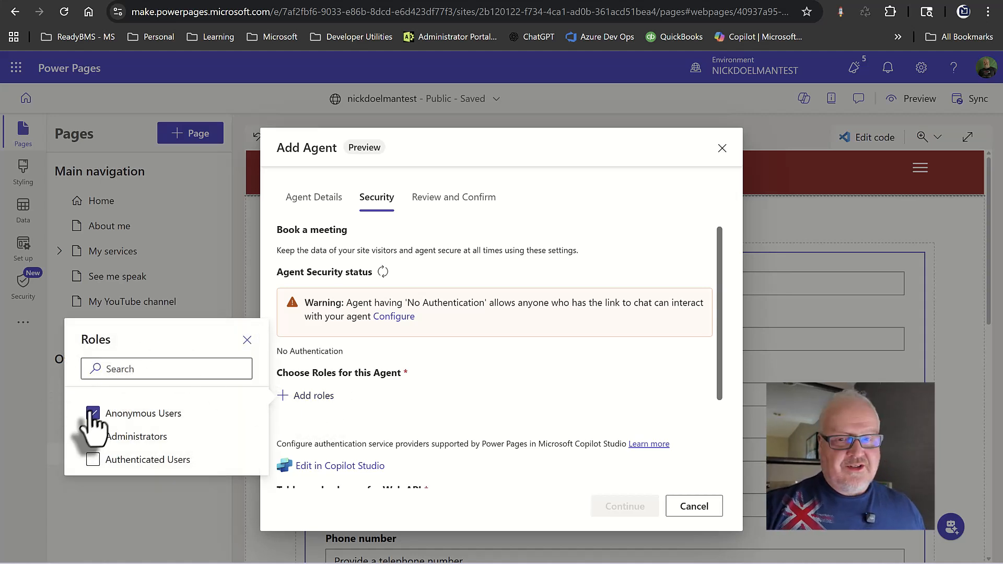
{"action": "left_click", "coordinate": [92, 460]}
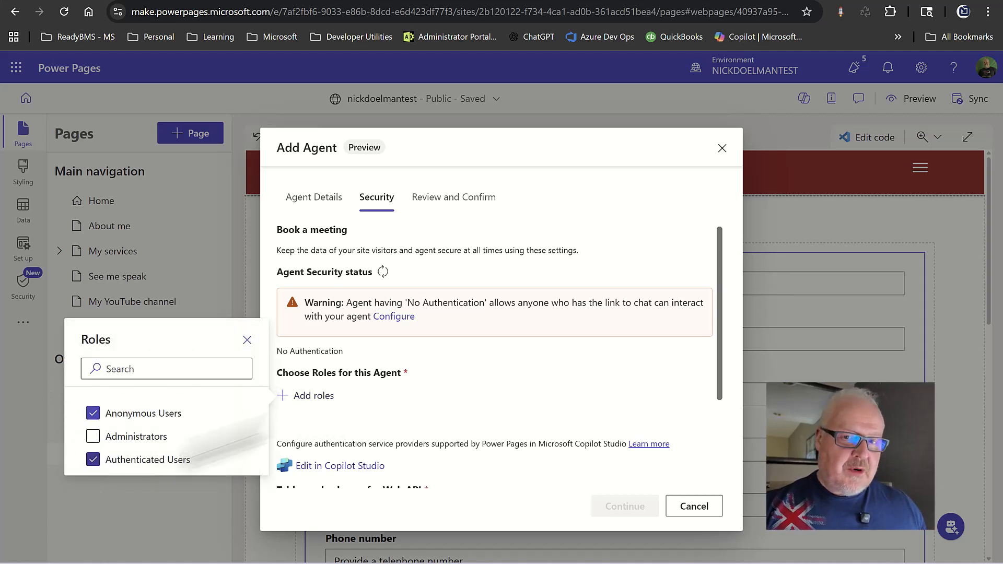
{"action": "left_click", "coordinate": [474, 371]}
{"action": "scroll", "coordinate": [474, 372], "scroll_direction": "down", "scroll_amount": 3}
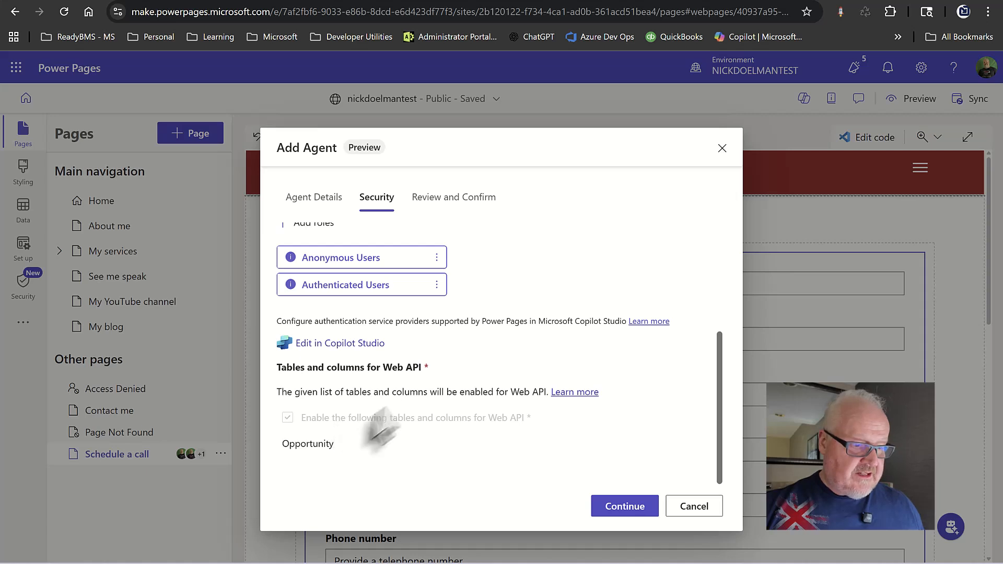
{"action": "left_click", "coordinate": [619, 507]}
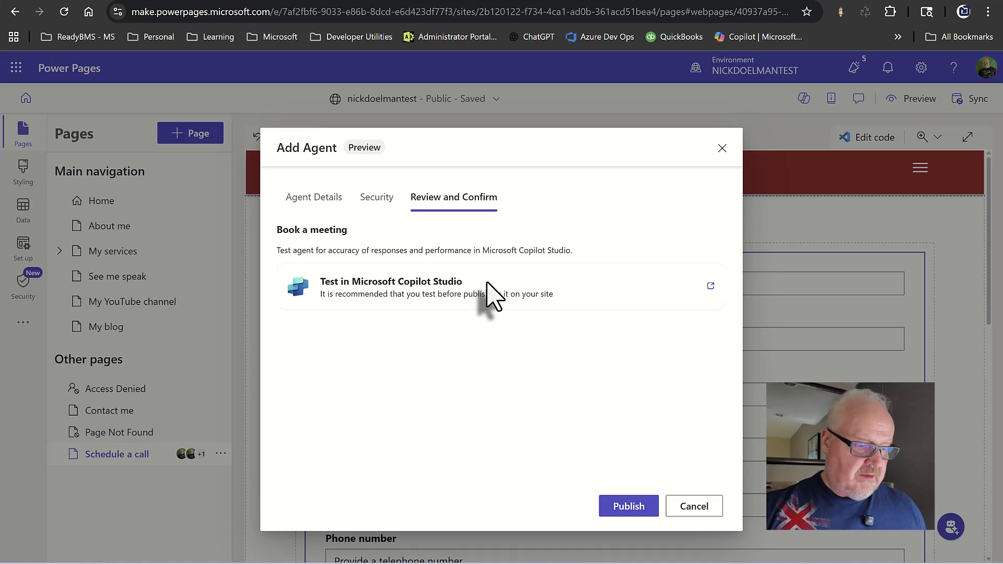
Publish the Book a meeting agent and open it in Copilot Studio for testing.
{"action": "left_click", "coordinate": [622, 509]}
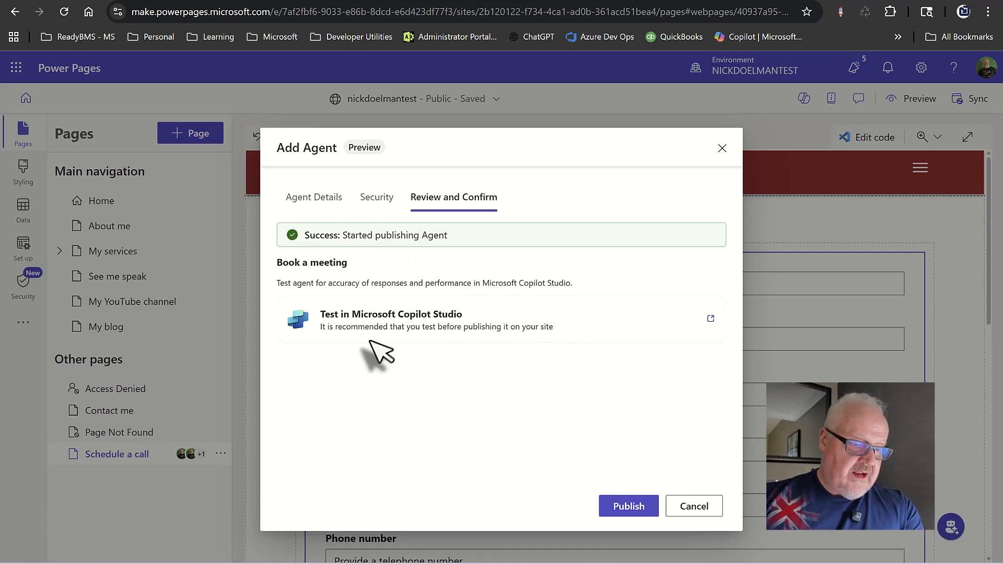
{"action": "left_click", "coordinate": [711, 319]}
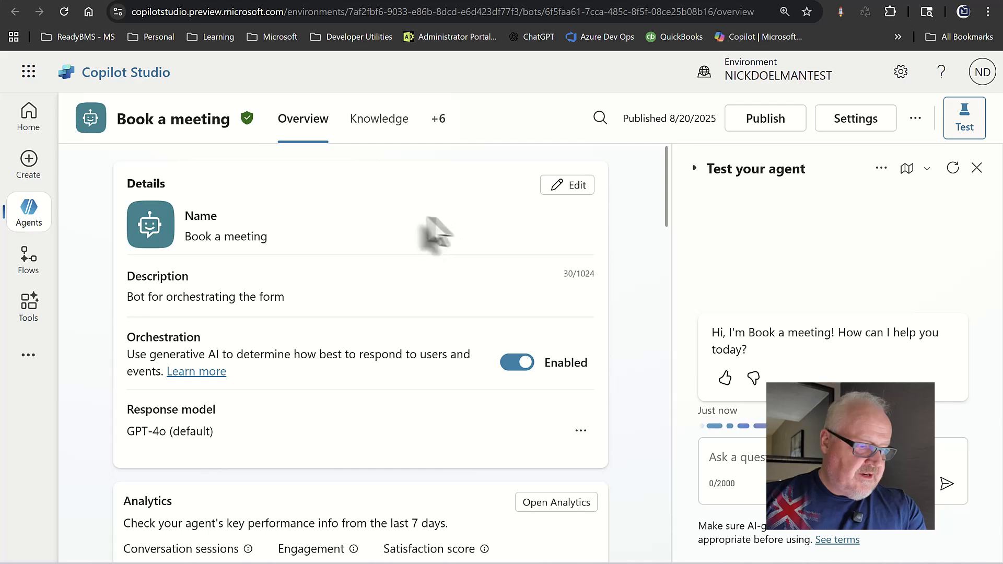
{"action": "scroll", "coordinate": [395, 222], "scroll_direction": "down", "scroll_amount": 3}
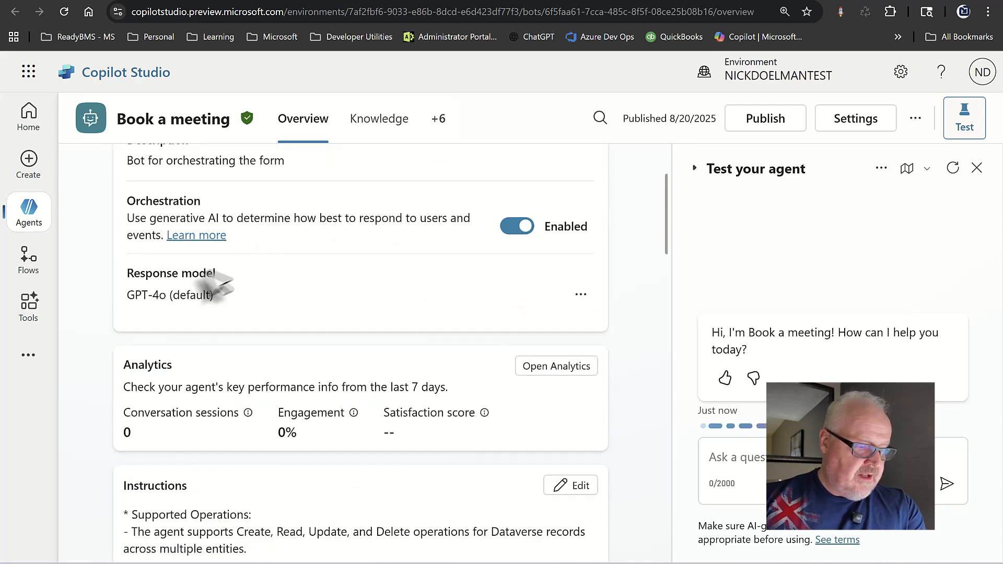
{"action": "scroll", "coordinate": [330, 284], "scroll_direction": "down", "scroll_amount": 6}
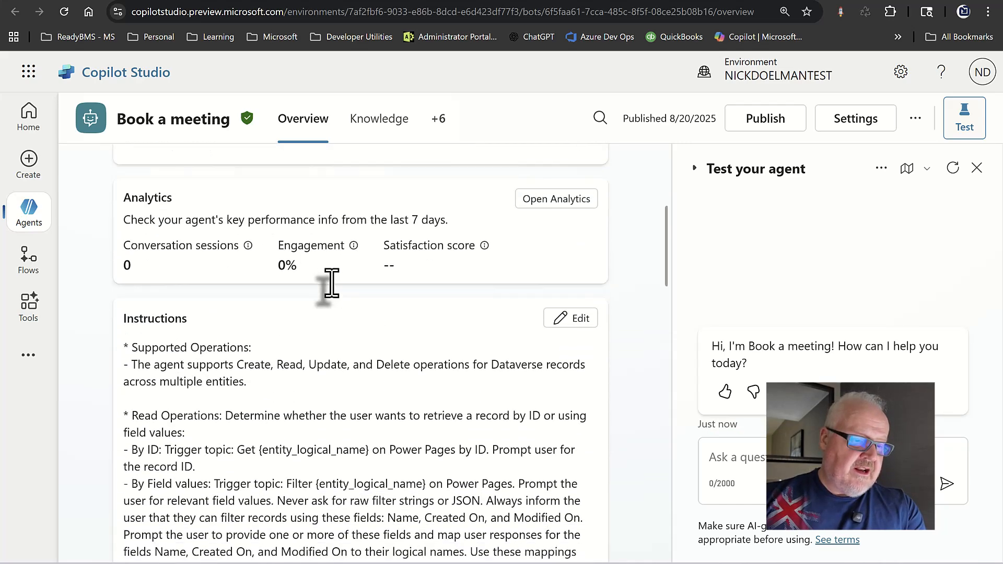
{"action": "scroll", "coordinate": [533, 277], "scroll_direction": "up", "scroll_amount": 3}
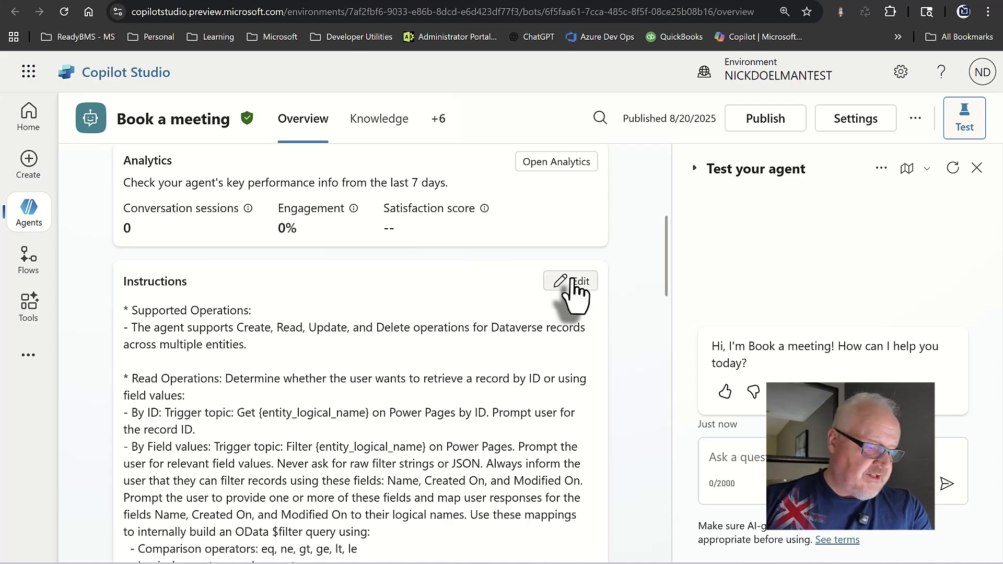
{"action": "scroll", "coordinate": [381, 307], "scroll_direction": "down", "scroll_amount": 4}
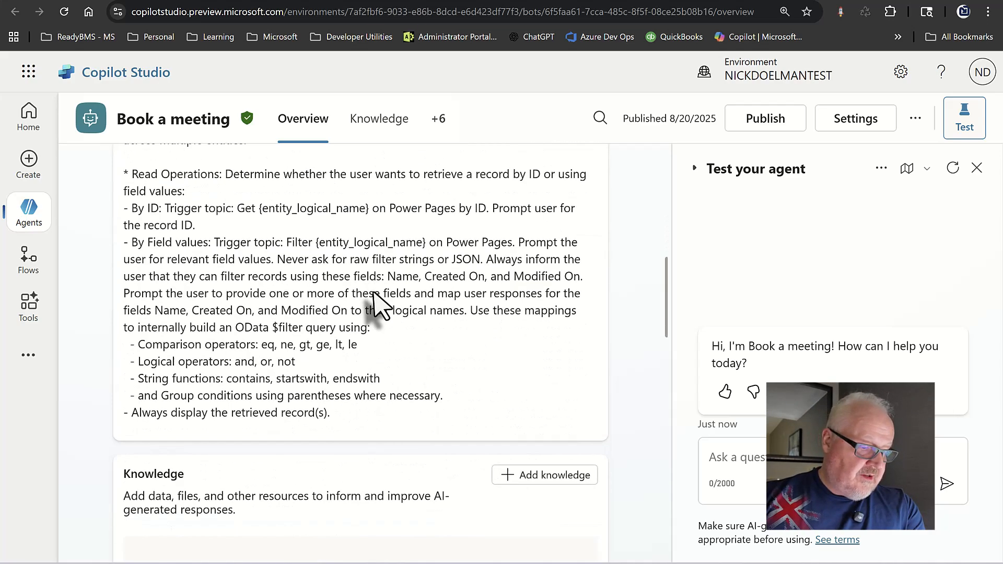
{"action": "scroll", "coordinate": [373, 297], "scroll_direction": "down", "scroll_amount": 4}
{"action": "scroll", "coordinate": [377, 300], "scroll_direction": "down", "scroll_amount": 10}
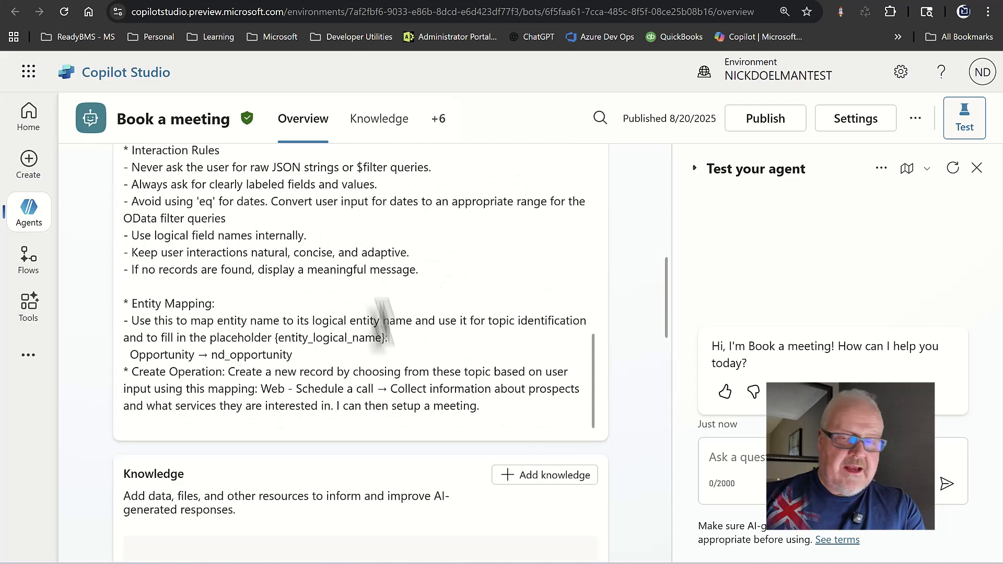
{"action": "scroll", "coordinate": [416, 426], "scroll_direction": "down", "scroll_amount": 3}
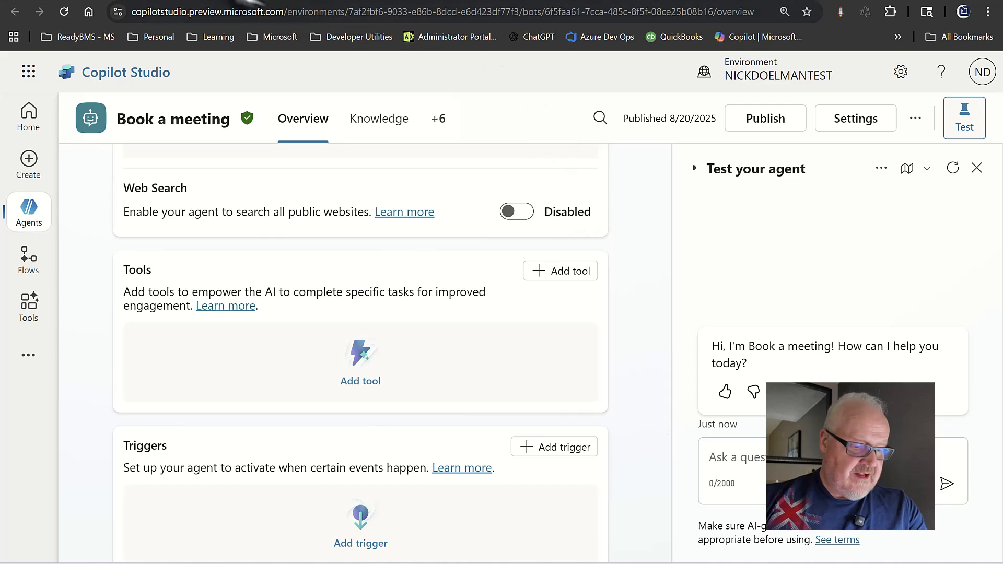
Close the agent setup, sync the site, dismiss the permissions warning, and open the sidebar '...' menu.
{"action": "left_click", "coordinate": [205, 2]}
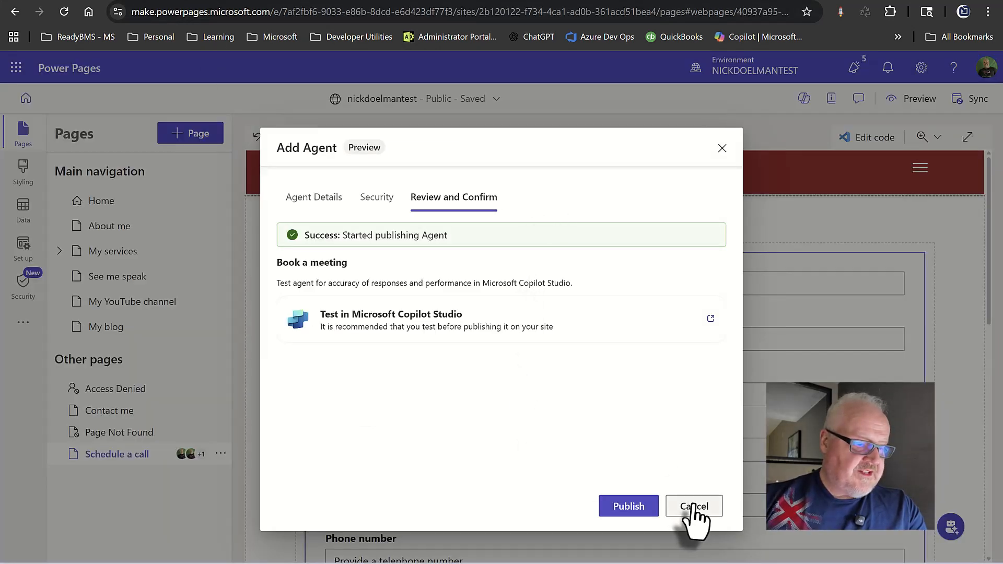
{"action": "left_click", "coordinate": [722, 148]}
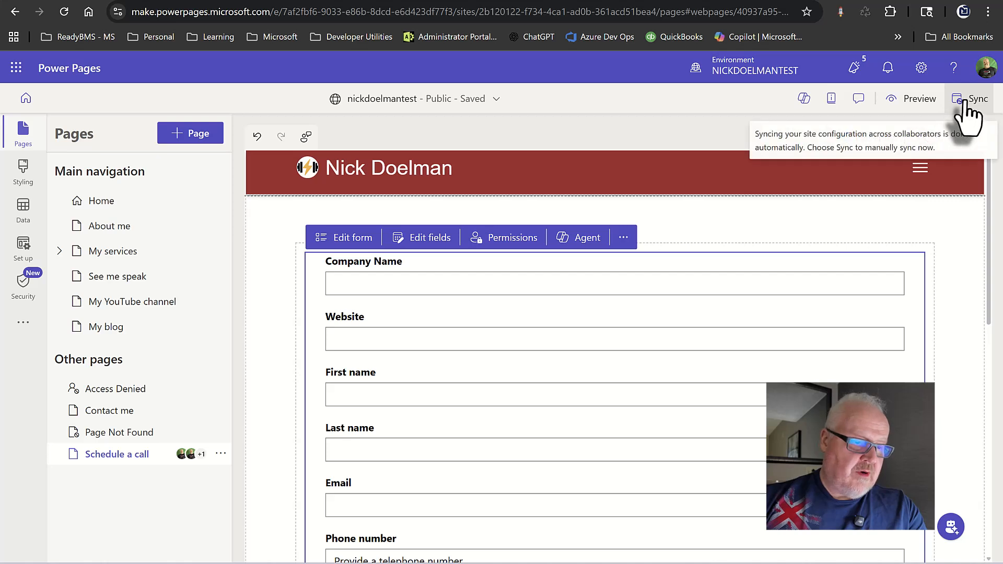
{"action": "left_click", "coordinate": [965, 102]}
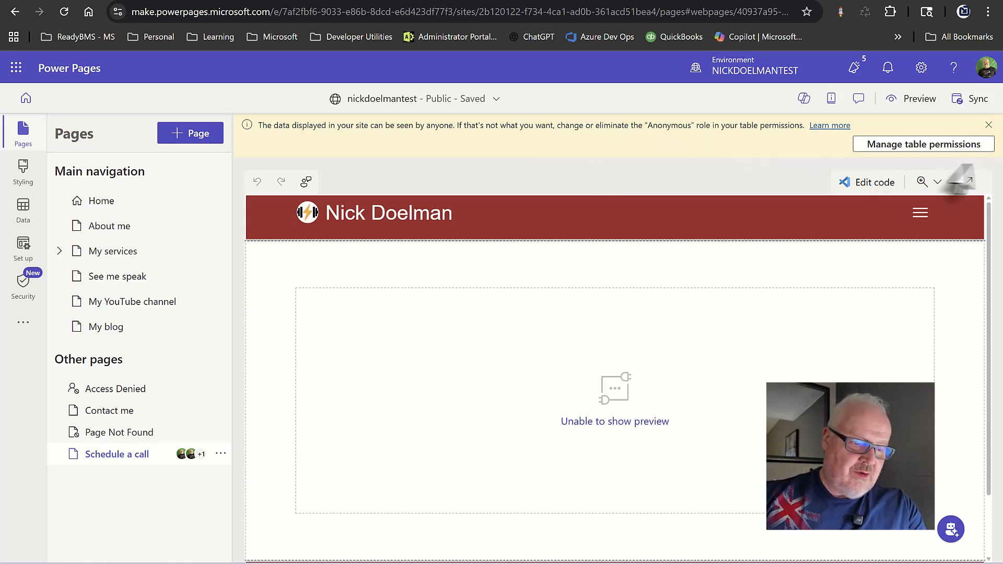
{"action": "left_click", "coordinate": [989, 126]}
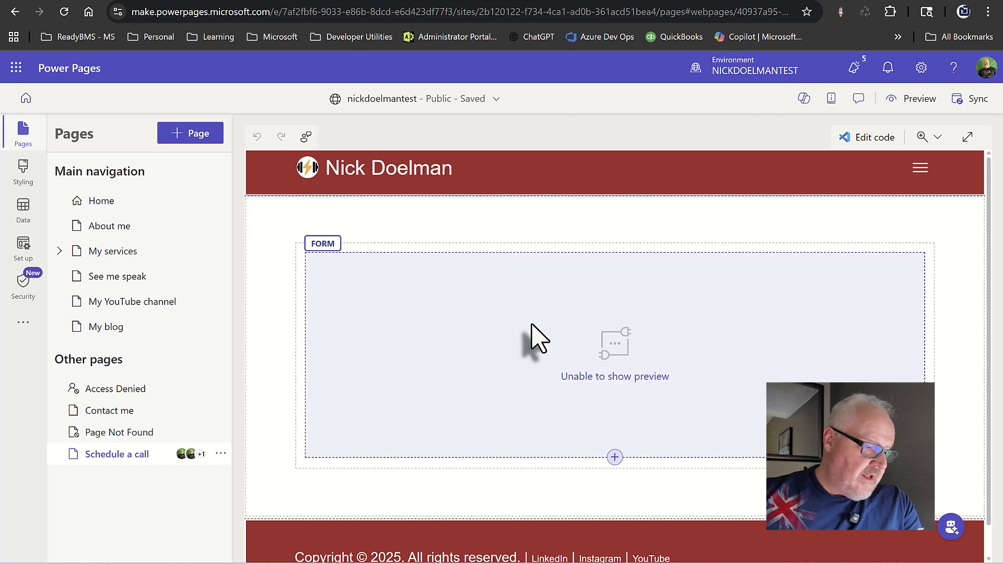
{"action": "left_click", "coordinate": [23, 322]}
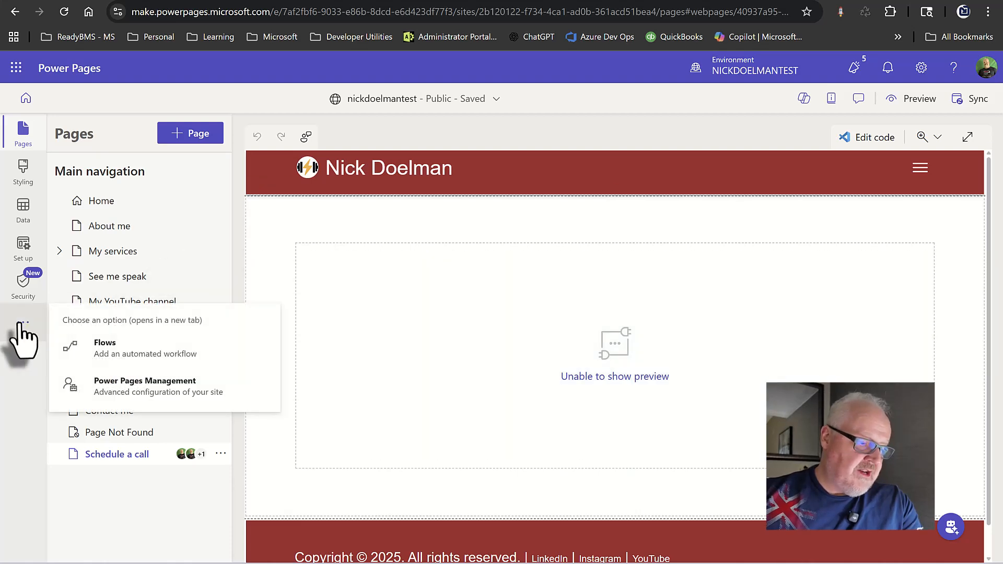
Create site setting SiteCopilot/EnableNativeControlPVABots with value True for the site's website.
{"action": "left_click", "coordinate": [163, 395]}
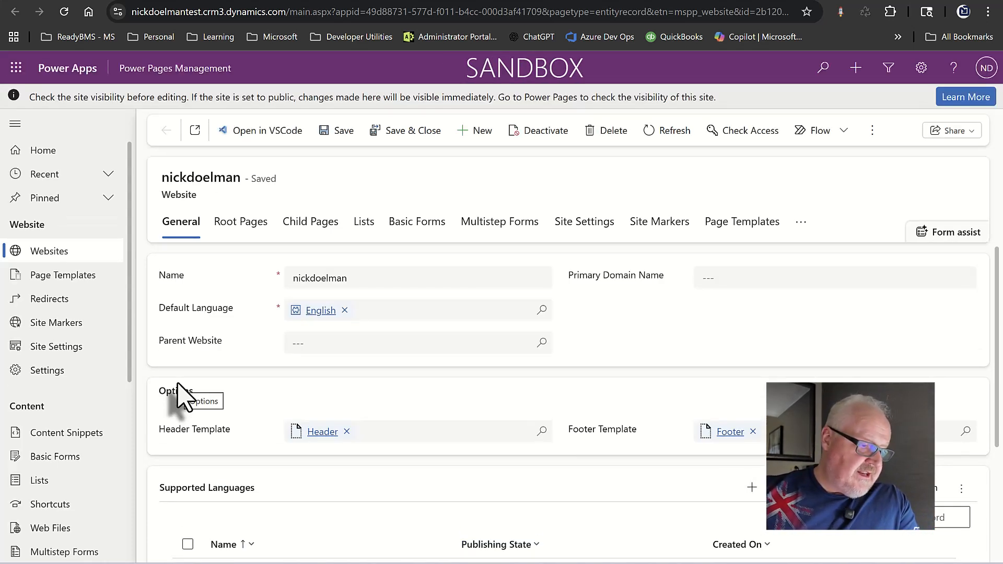
{"action": "left_click", "coordinate": [52, 346]}
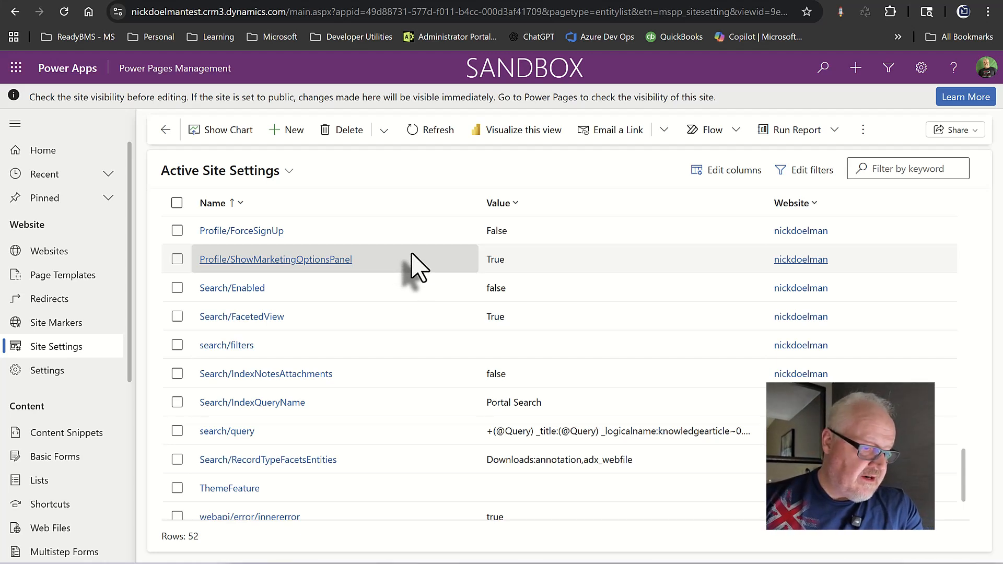
{"action": "left_click", "coordinate": [288, 133]}
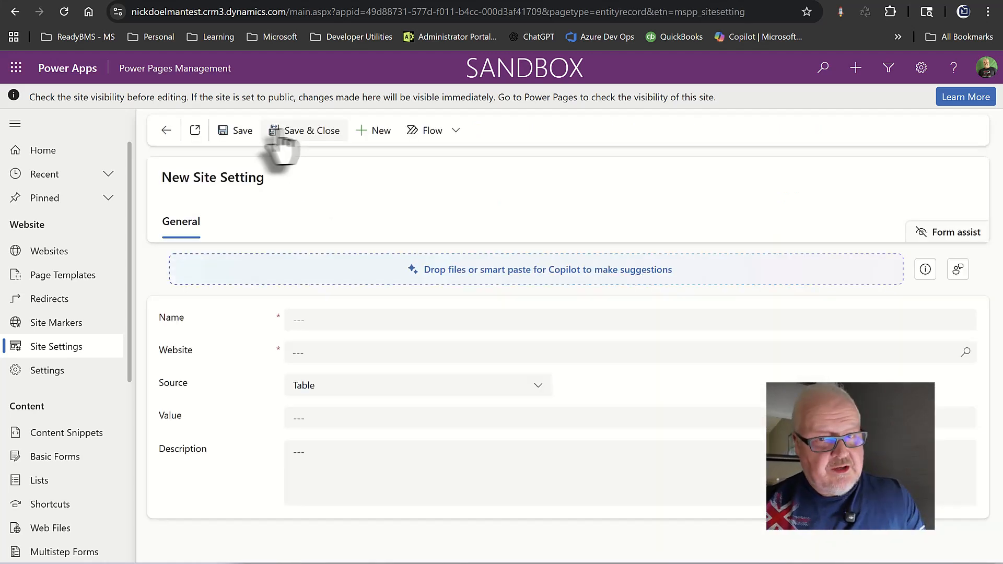
{"action": "left_click", "coordinate": [309, 322]}
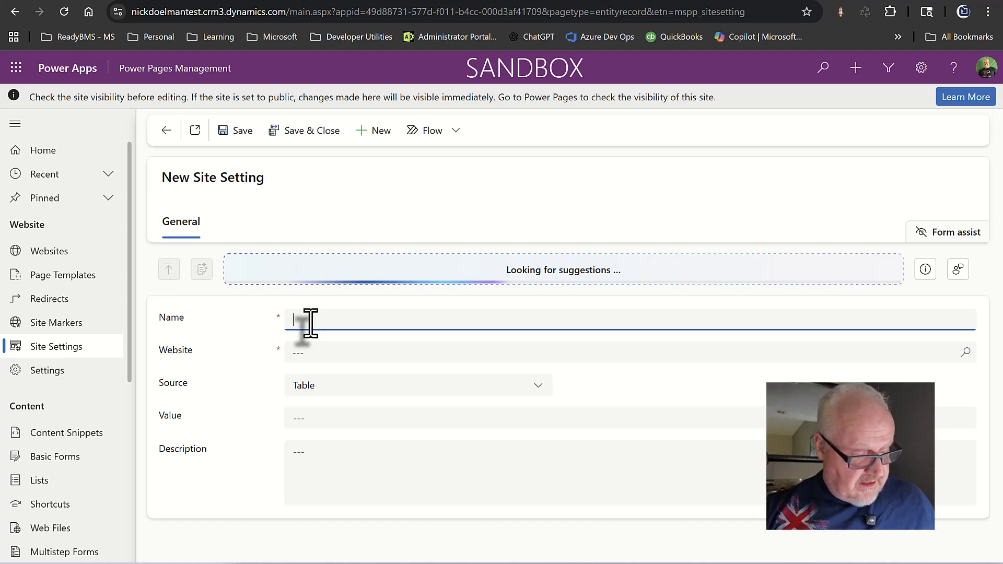
{"action": "type", "text": "SiteCopilot/EnableNativeControlPVABots"}
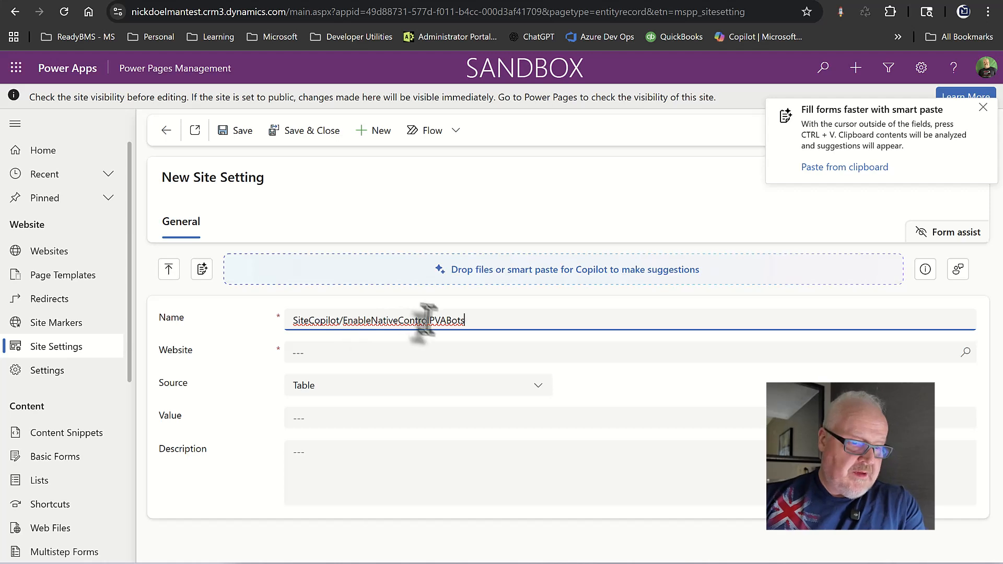
{"action": "left_click", "coordinate": [454, 353]}
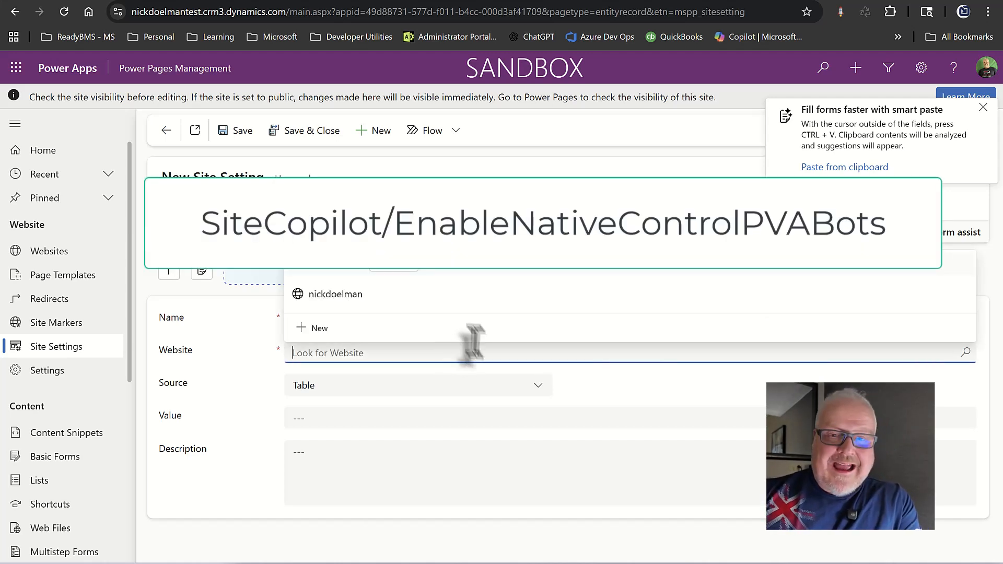
{"action": "left_click", "coordinate": [449, 302]}
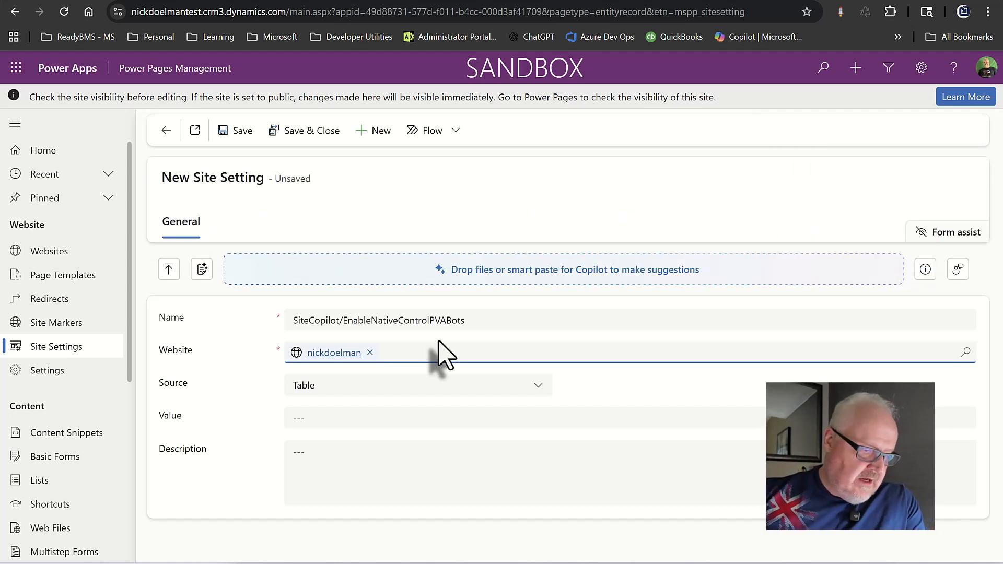
{"action": "left_click", "coordinate": [322, 421]}
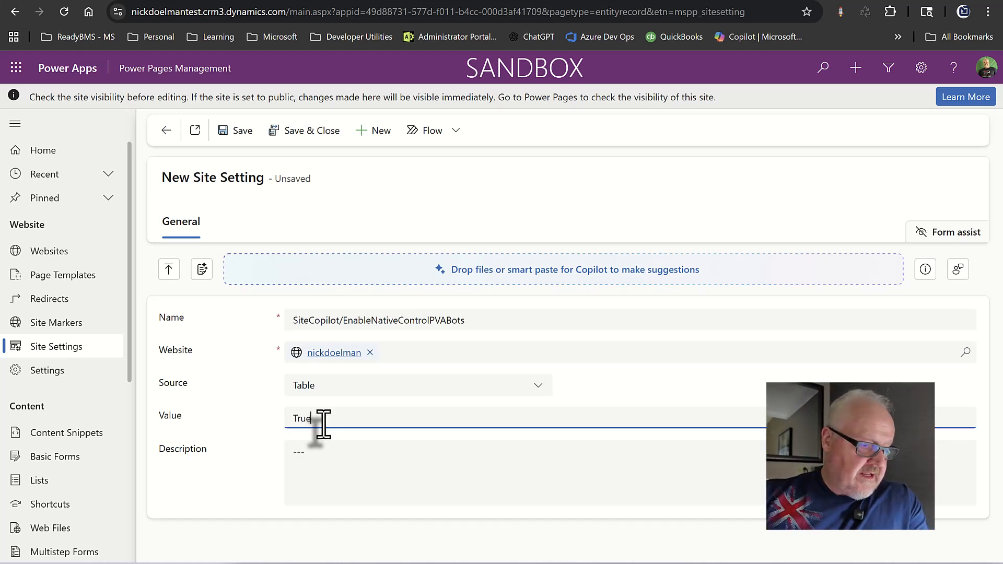
{"action": "left_click", "coordinate": [293, 137]}
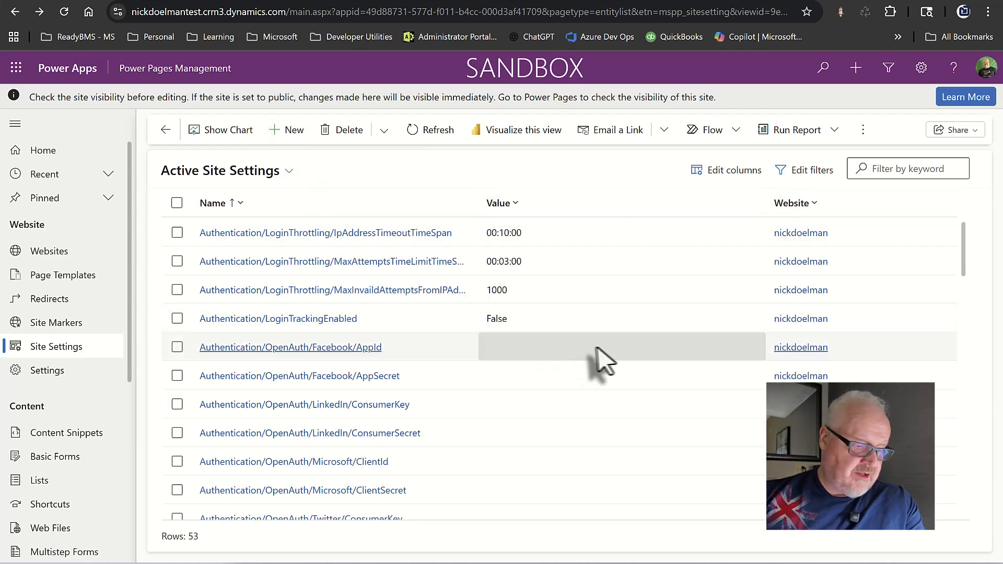
Verify webapi/nd_opportunity/fields is set to *, then return to the Power Pages design studio.
{"action": "scroll", "coordinate": [596, 361], "scroll_direction": "down", "scroll_amount": 6}
{"action": "scroll", "coordinate": [585, 363], "scroll_direction": "down", "scroll_amount": 10}
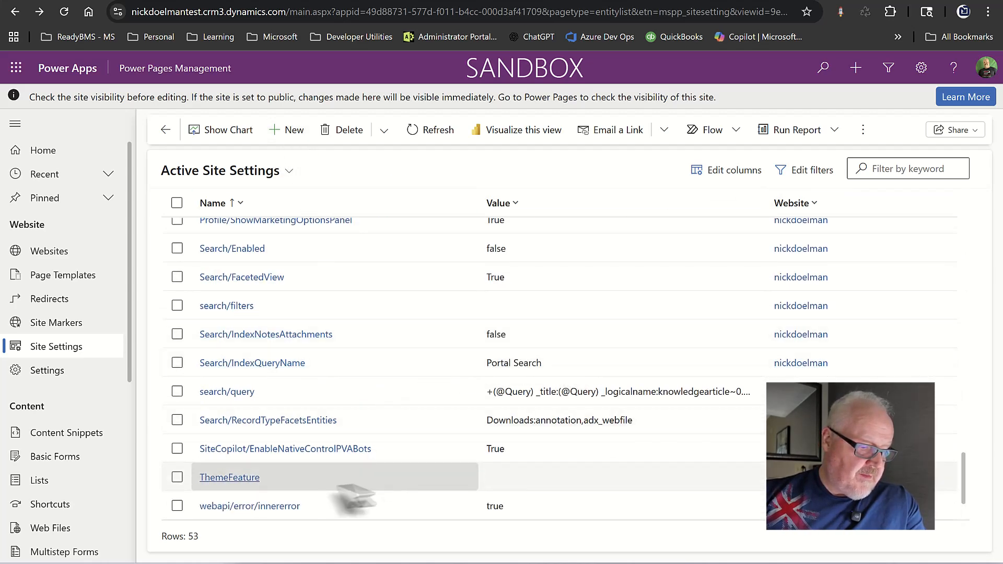
{"action": "scroll", "coordinate": [329, 492], "scroll_direction": "down", "scroll_amount": 1}
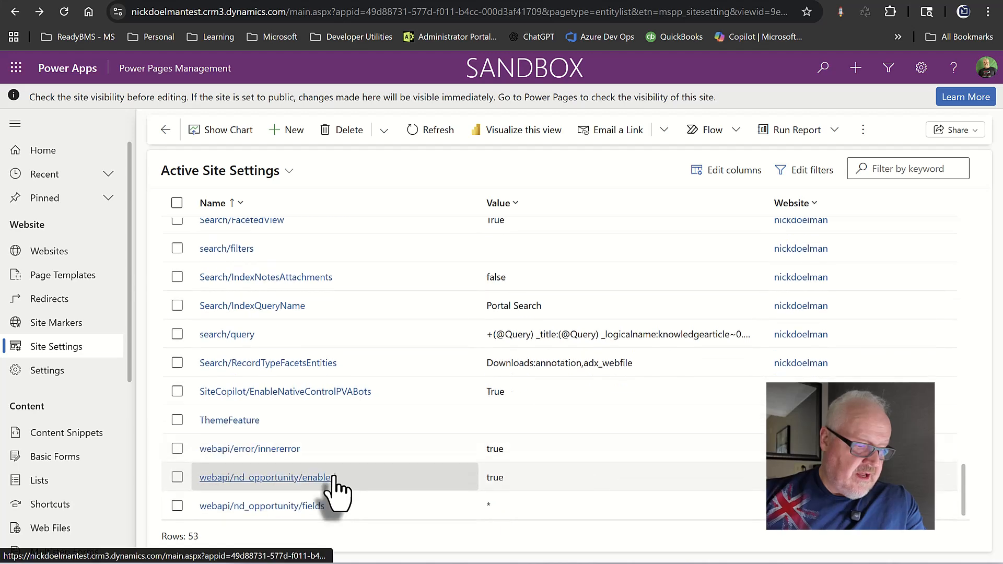
{"action": "left_click", "coordinate": [272, 505]}
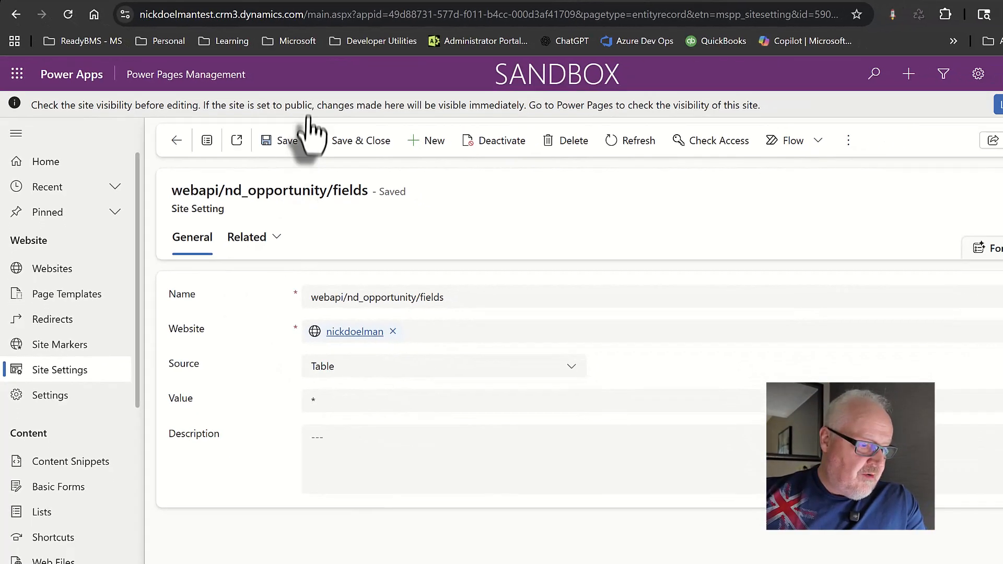
{"action": "left_click", "coordinate": [181, 3]}
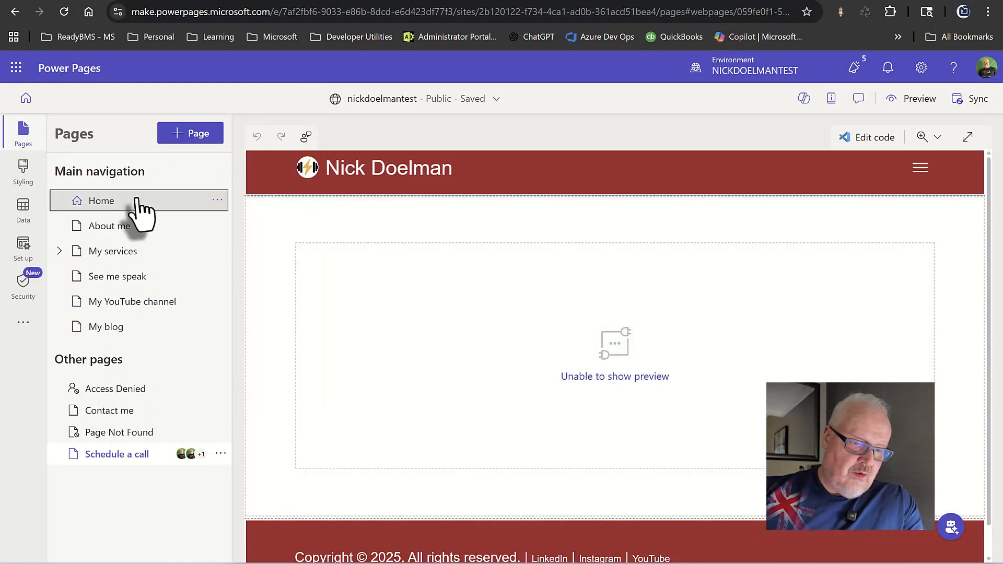
Select the Home page in the studio and launch a Desktop preview of the site.
{"action": "left_click", "coordinate": [135, 202]}
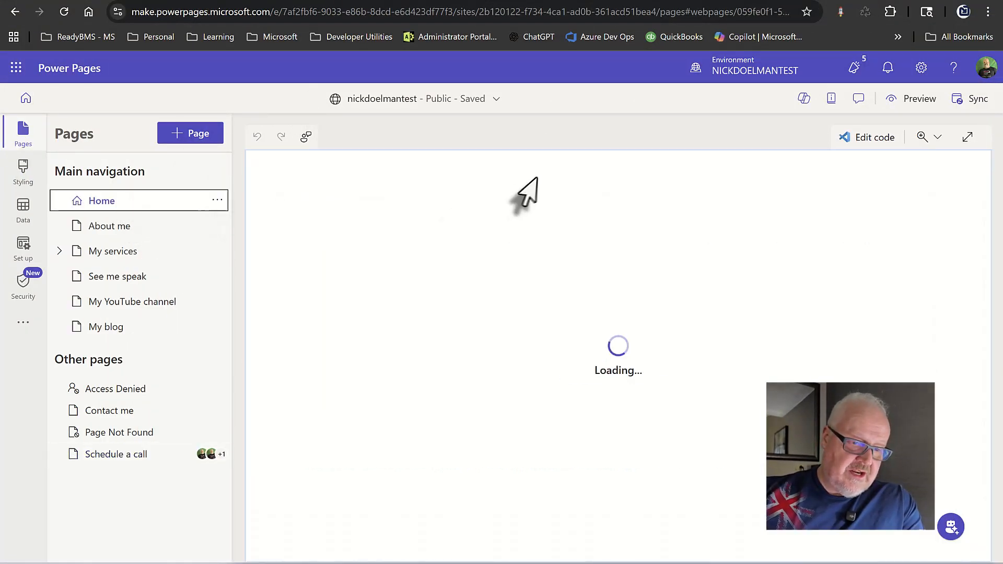
{"action": "left_click", "coordinate": [914, 100]}
{"action": "left_click", "coordinate": [876, 143]}
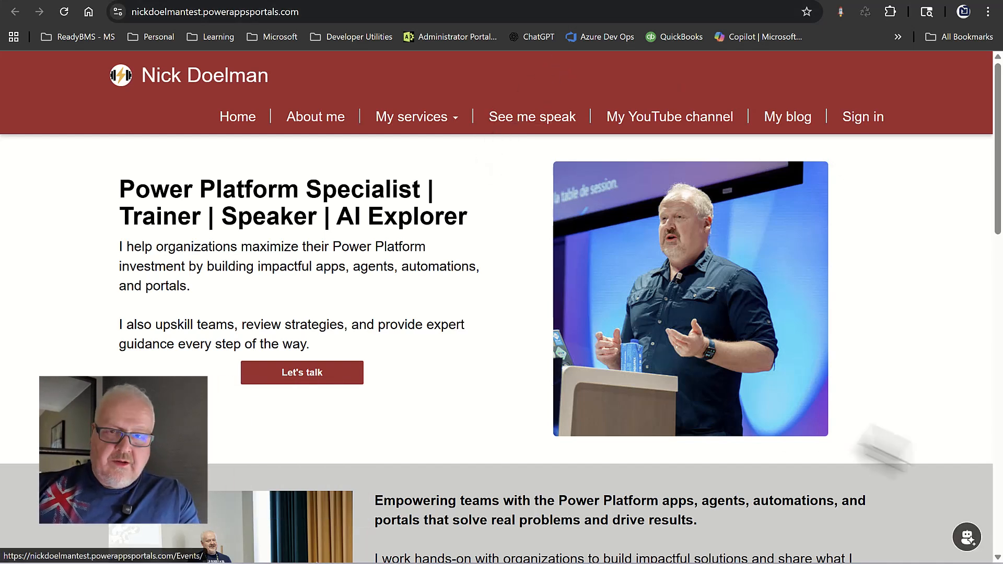
Open the site's chat bubble and pick the Book a call card from the agents list.
{"action": "left_click", "coordinate": [967, 538]}
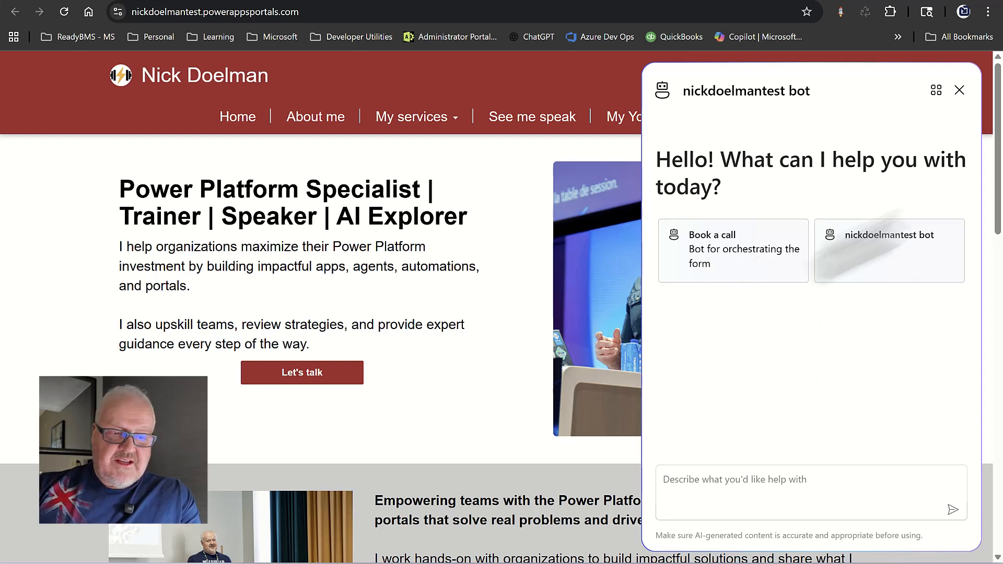
{"action": "left_click", "coordinate": [935, 99]}
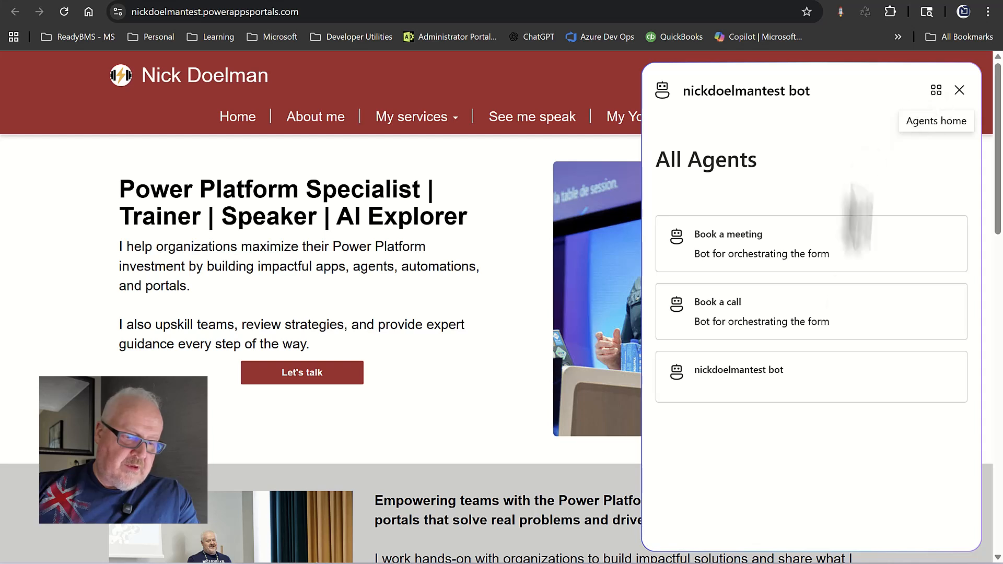
{"action": "left_click", "coordinate": [794, 314]}
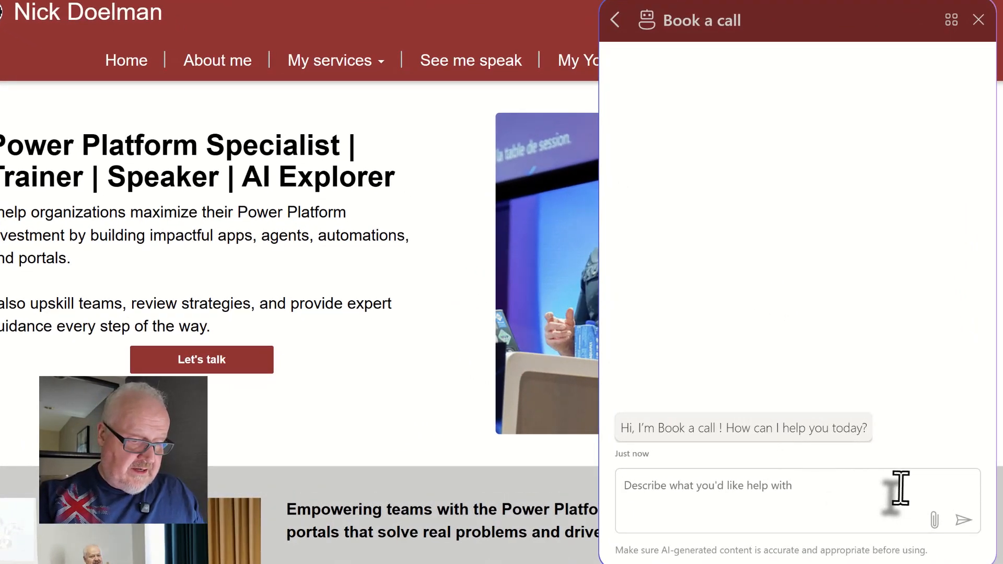
{"action": "type", "text": "Boo"}
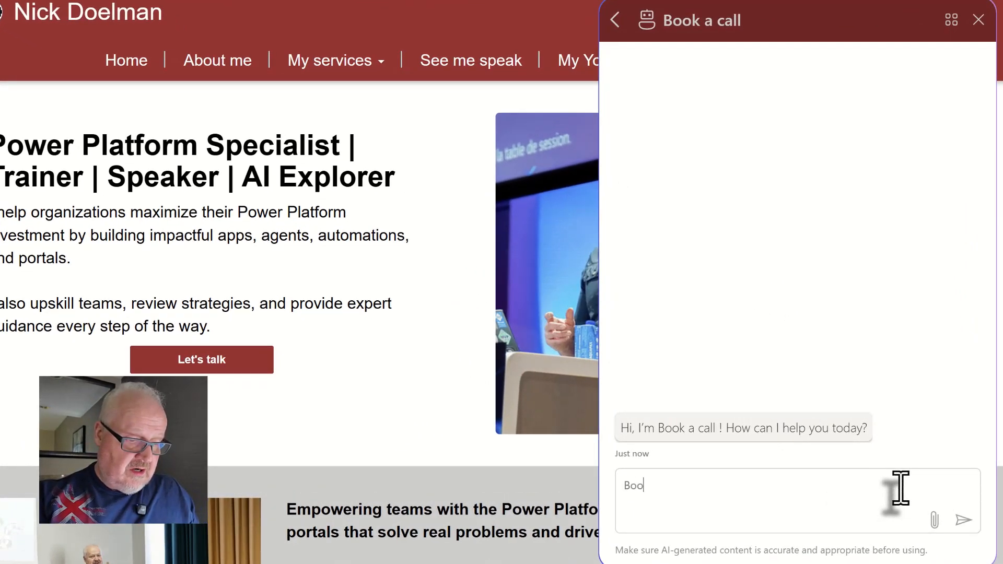
{"action": "type", "text": "ll and provide some info"}
{"action": "key", "text": "Return"}
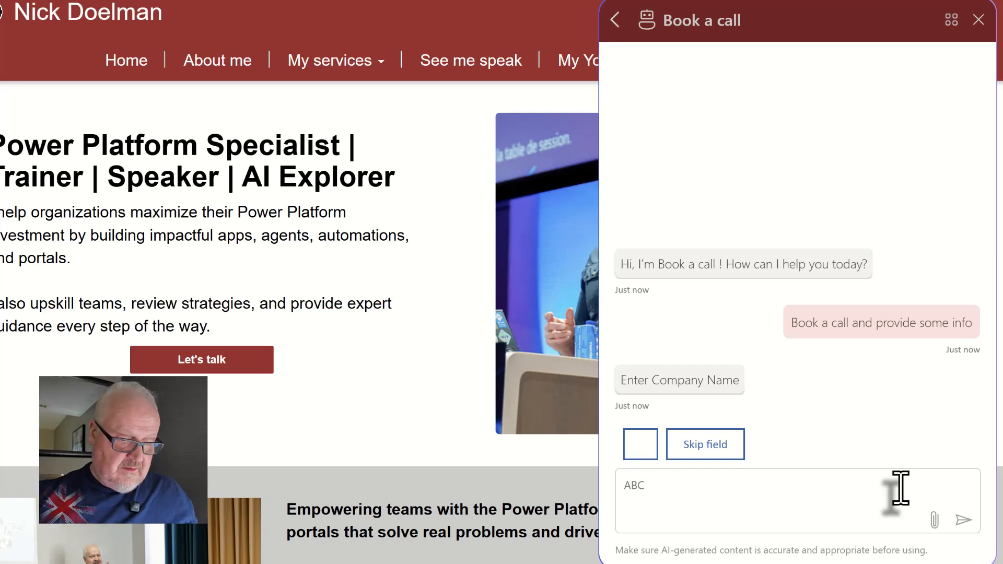
{"action": "left_click", "coordinate": [963, 520]}
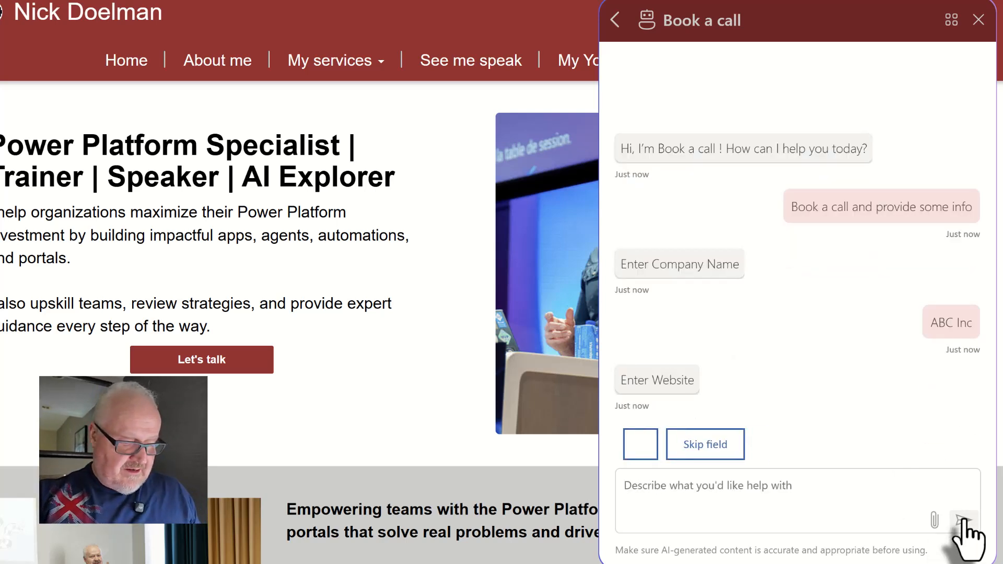
{"action": "type", "text": "www.abc.com"}
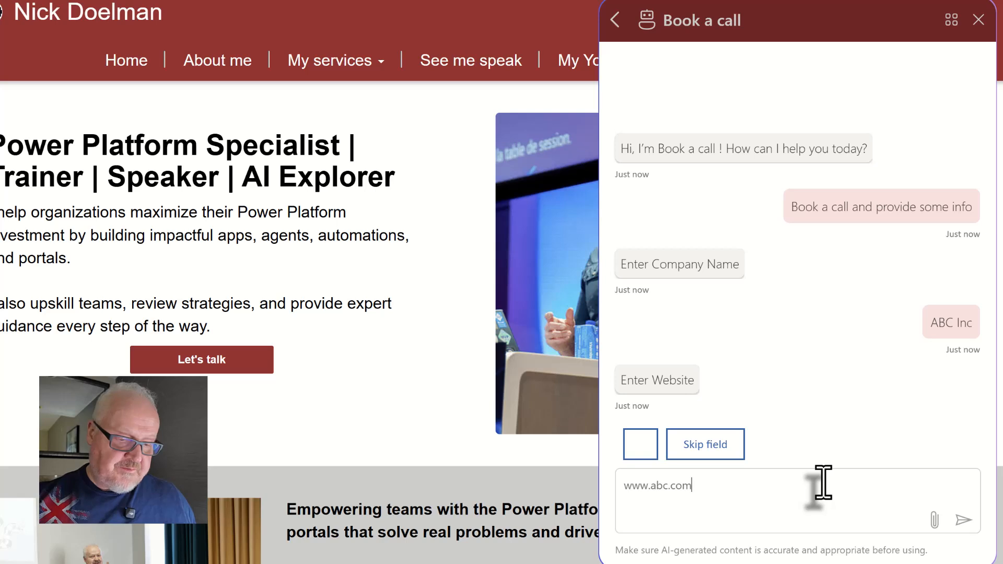
{"action": "left_click", "coordinate": [963, 520]}
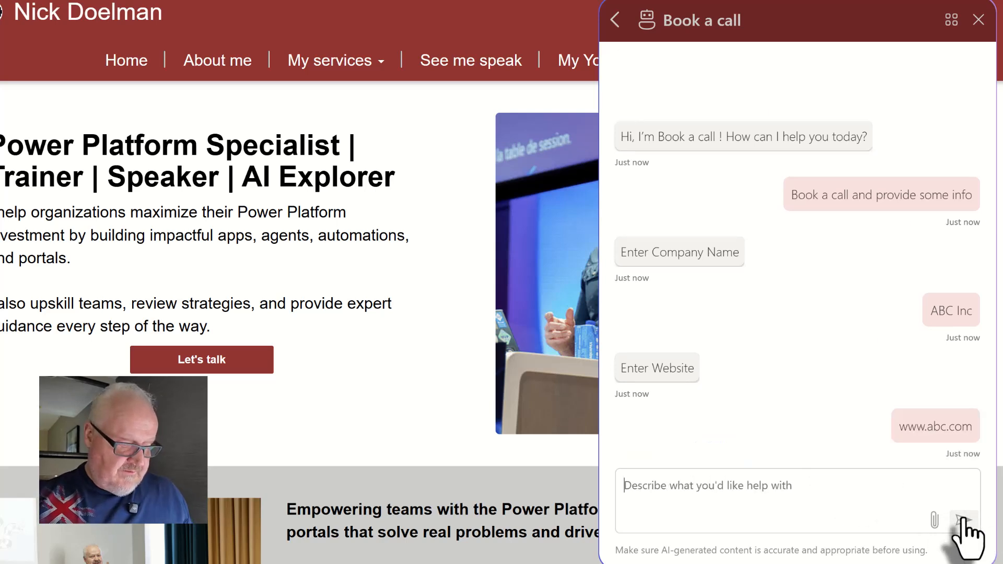
Send the contact's first name, last name, e-mail address and phone number.
{"action": "left_click", "coordinate": [817, 497]}
{"action": "key", "text": "Return"}
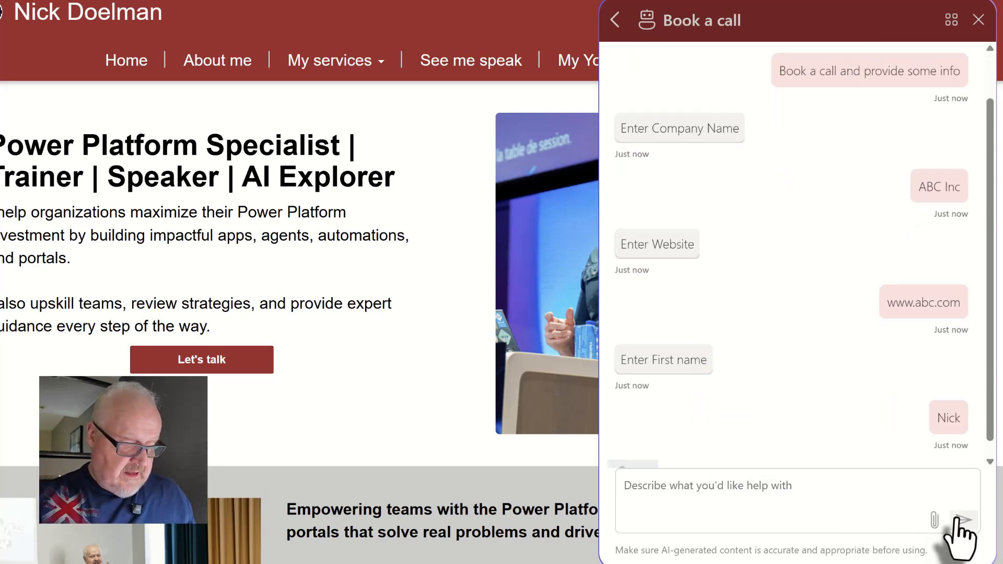
{"action": "left_click", "coordinate": [963, 520]}
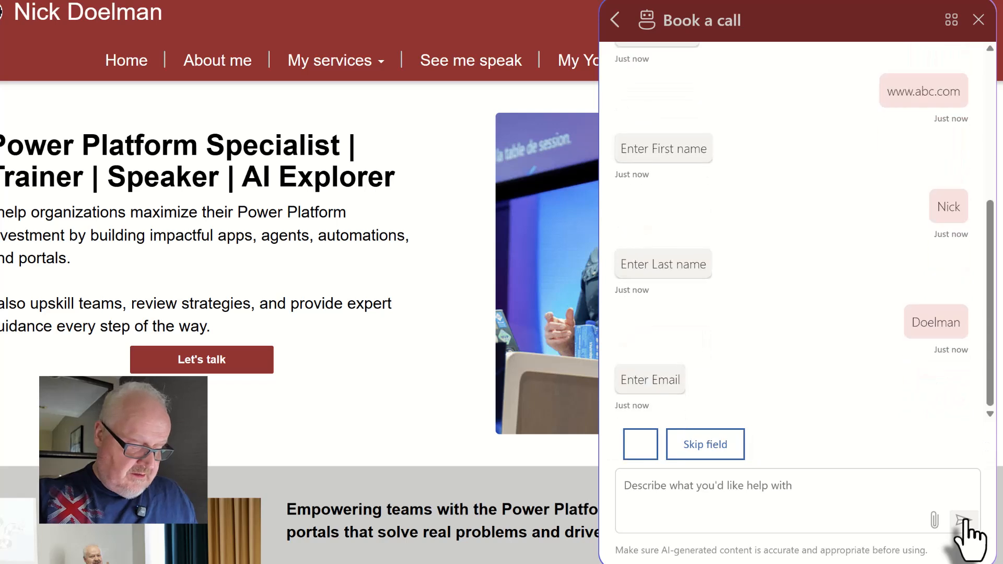
{"action": "left_click", "coordinate": [957, 518]}
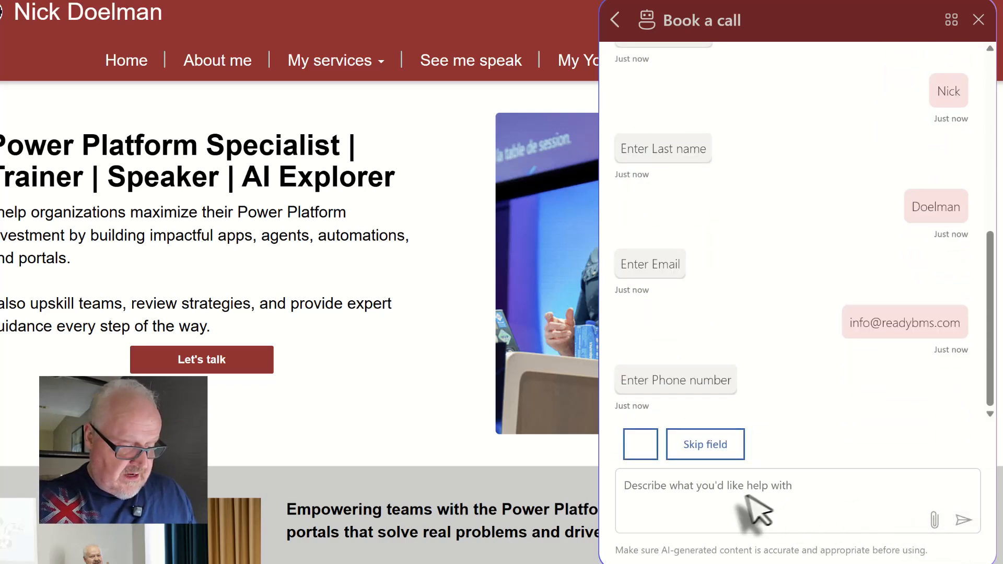
{"action": "type", "text": "555-555-5555"}
{"action": "left_click", "coordinate": [963, 520]}
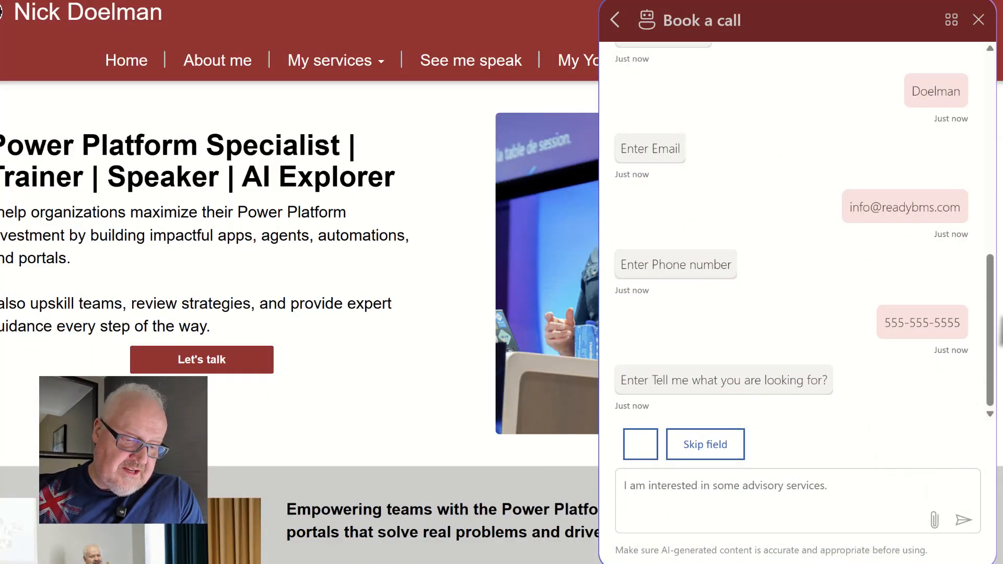
Request advisory services, confirm with Yes, then open the new ABC Inc opportunity in Sales CRM.
{"action": "left_click", "coordinate": [965, 520]}
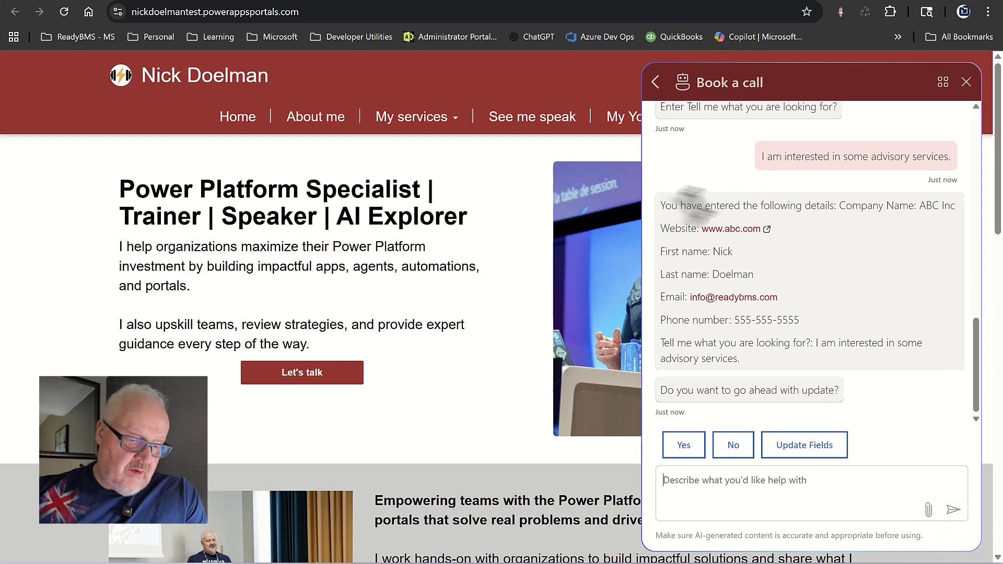
{"action": "left_click", "coordinate": [686, 448]}
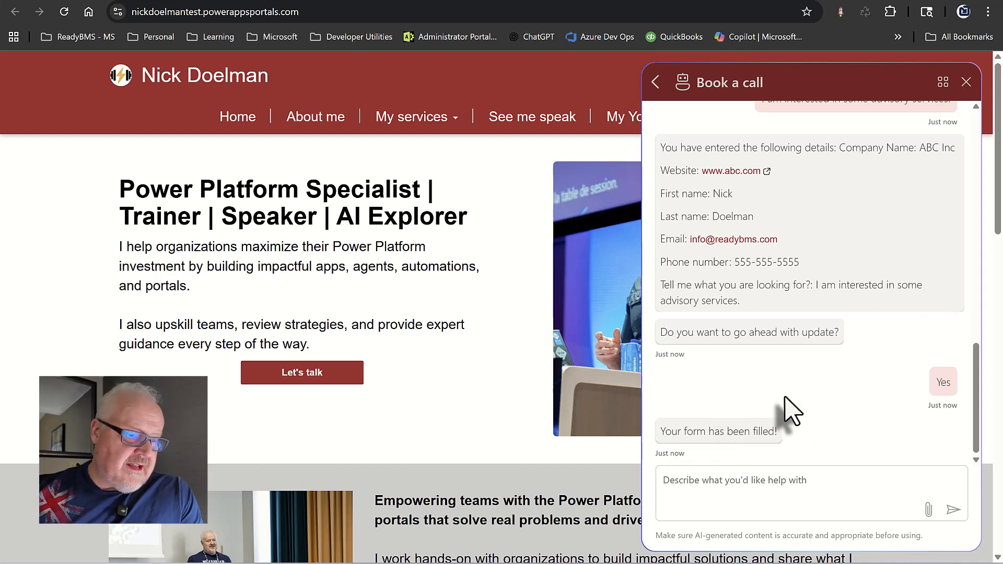
{"action": "left_click", "coordinate": [775, 1]}
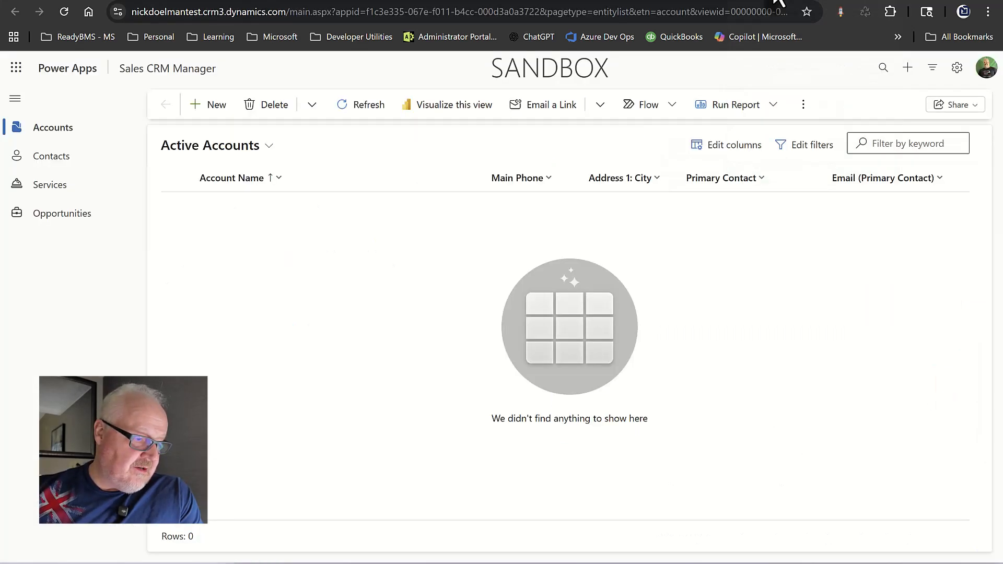
{"action": "left_click", "coordinate": [76, 224]}
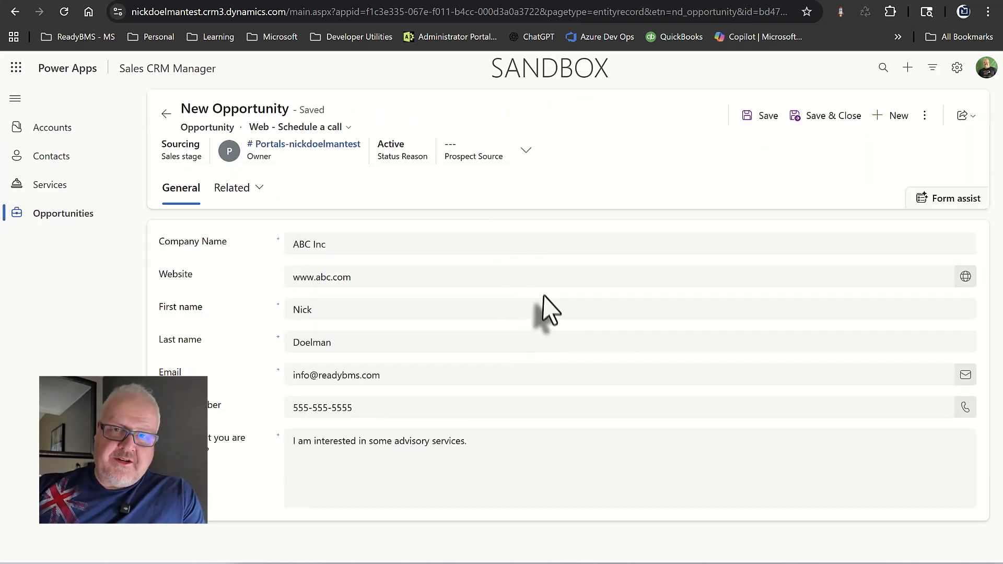